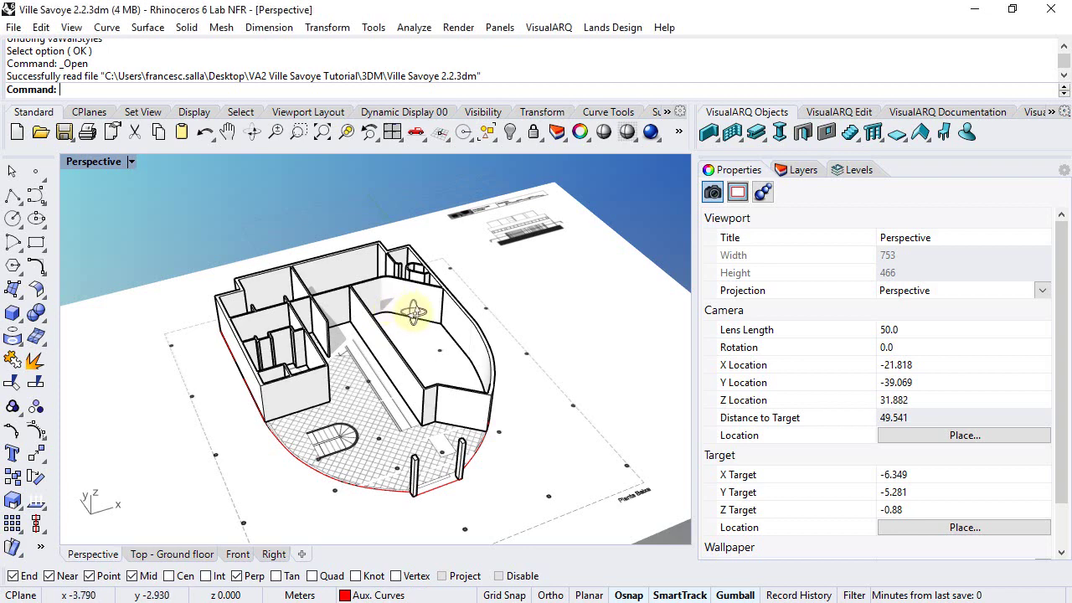
Open the VisualARQ wall styles manager and enlarge its style list
right_click_drag(411, 307, 418, 311)
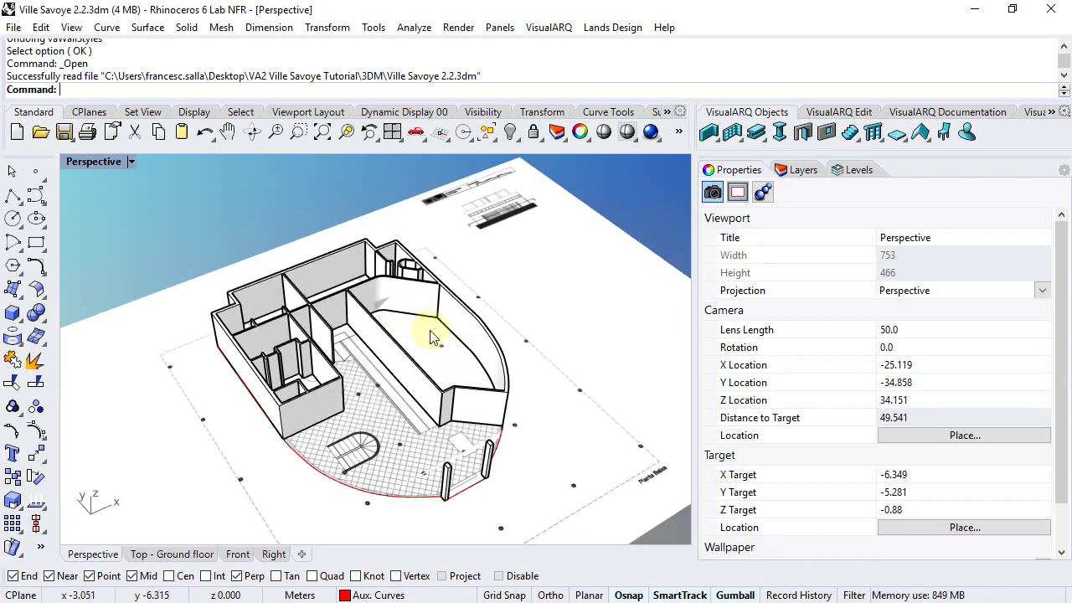
scroll(444, 381, "up", 4)
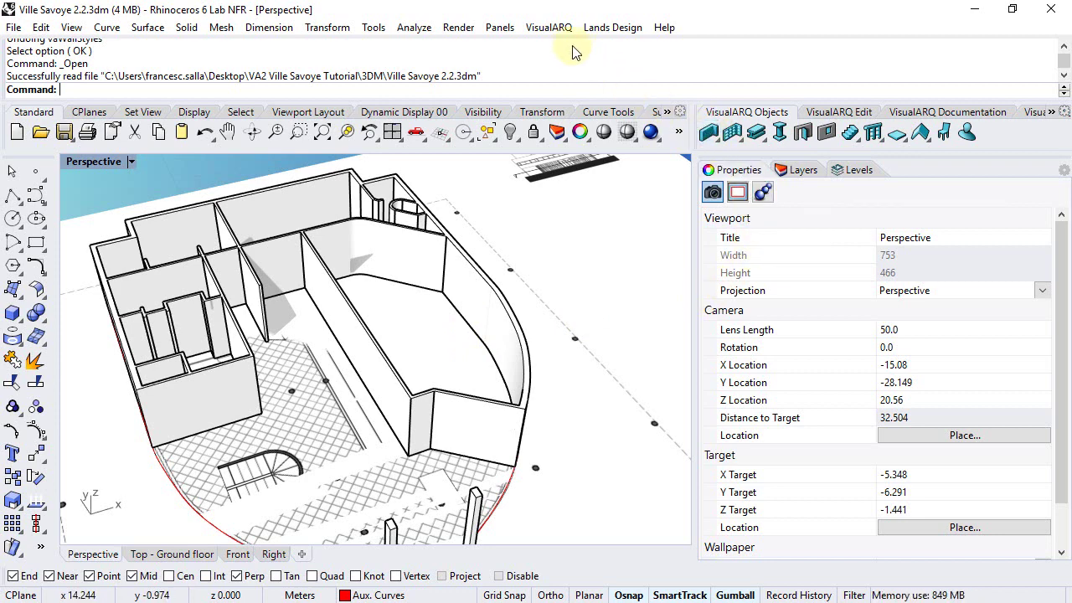
left_click(548, 27)
mouse_move(565, 47)
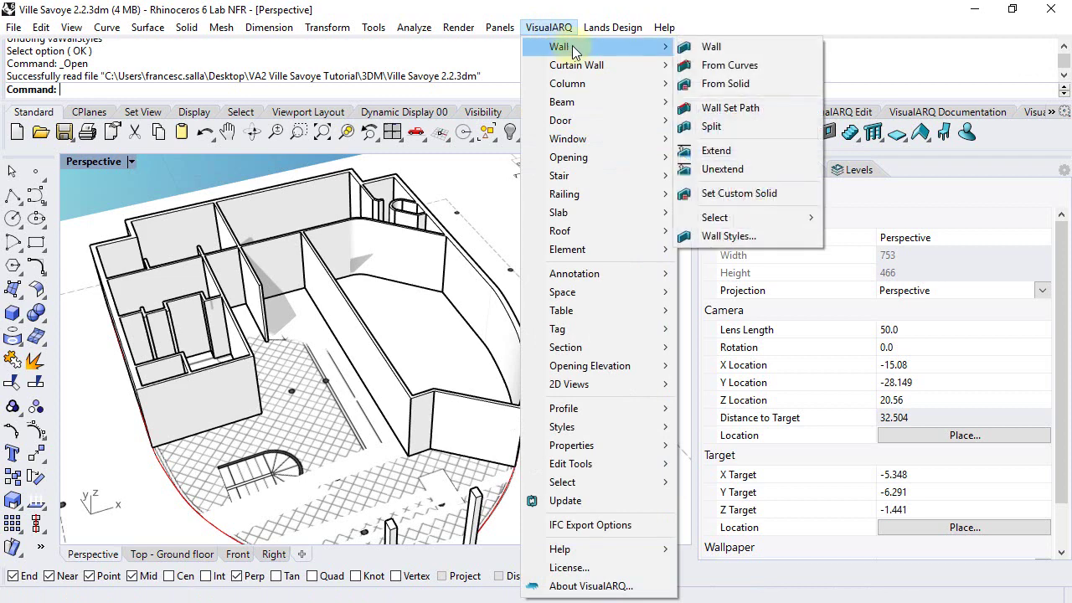
left_click(722, 237)
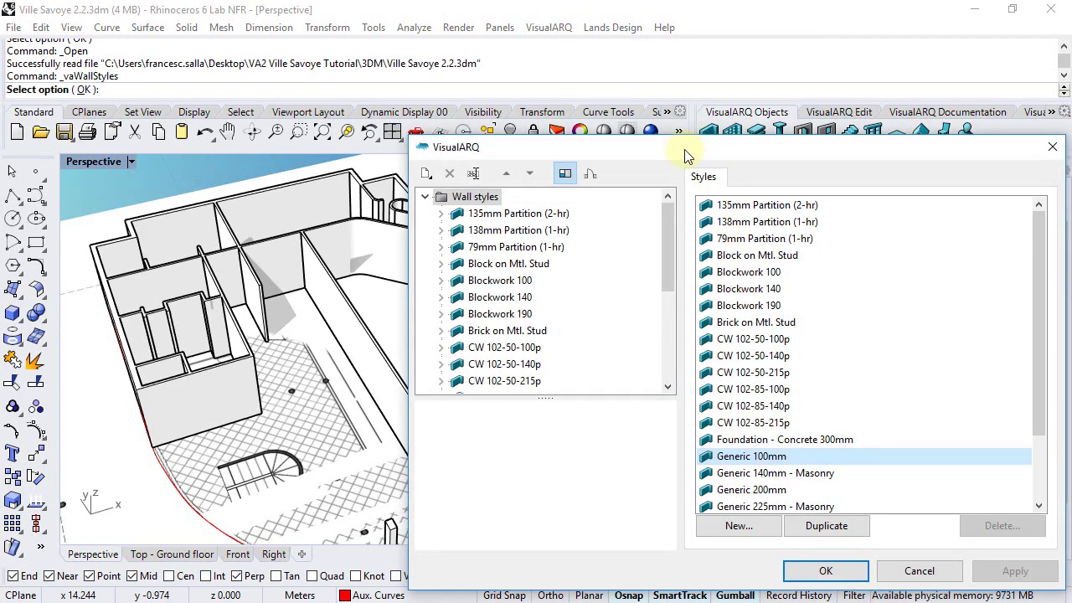
left_click_drag(703, 147, 572, 97)
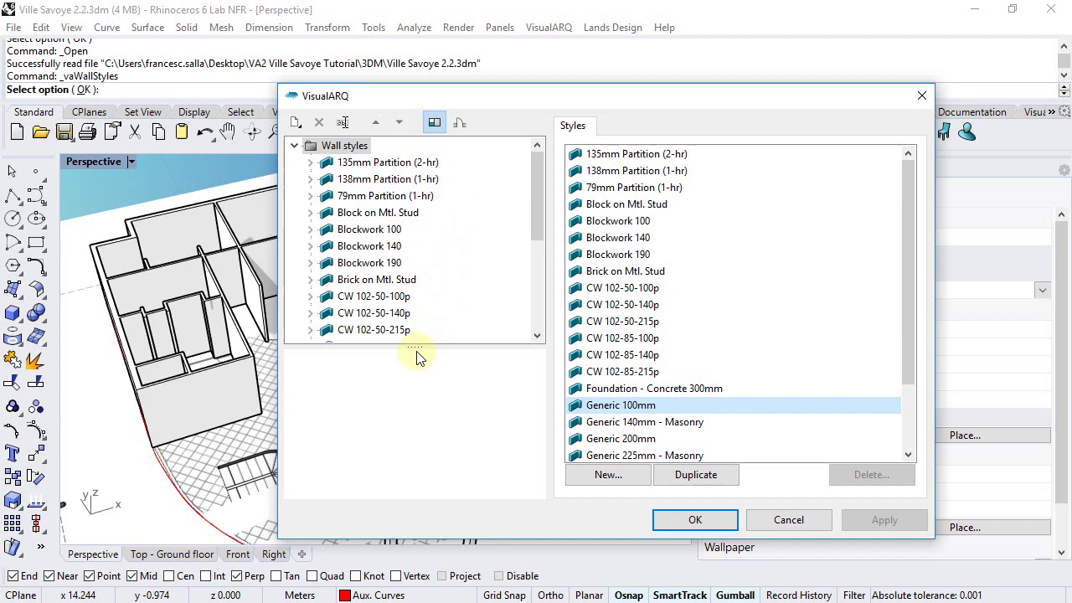
left_click_drag(416, 346, 414, 411)
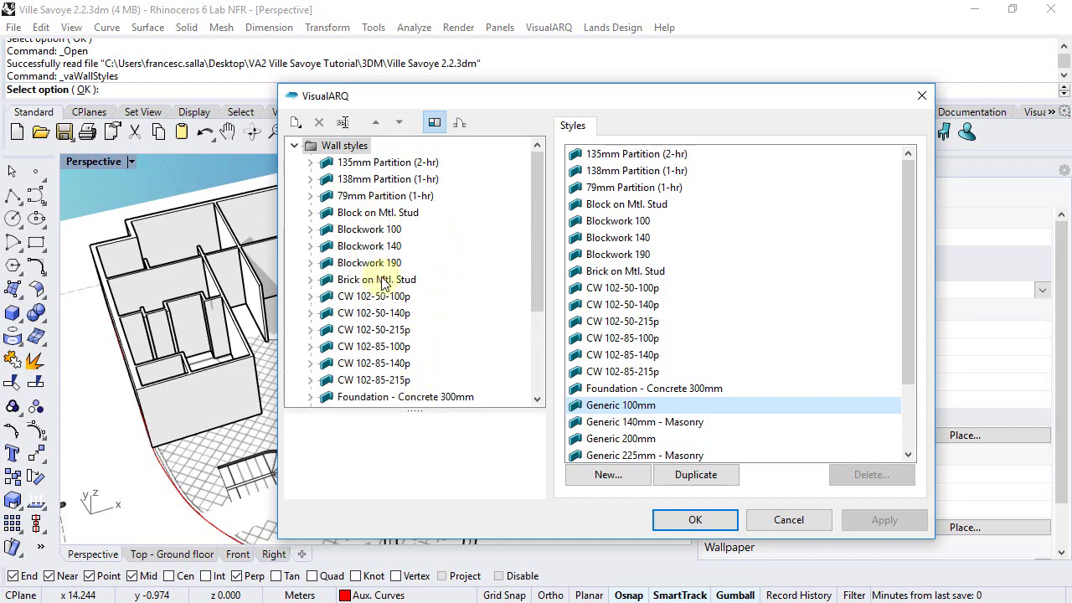
Examine the Generic 100mm, Generic 200mm and Generic 300mm wall styles in the style list
left_click_drag(540, 229, 530, 349)
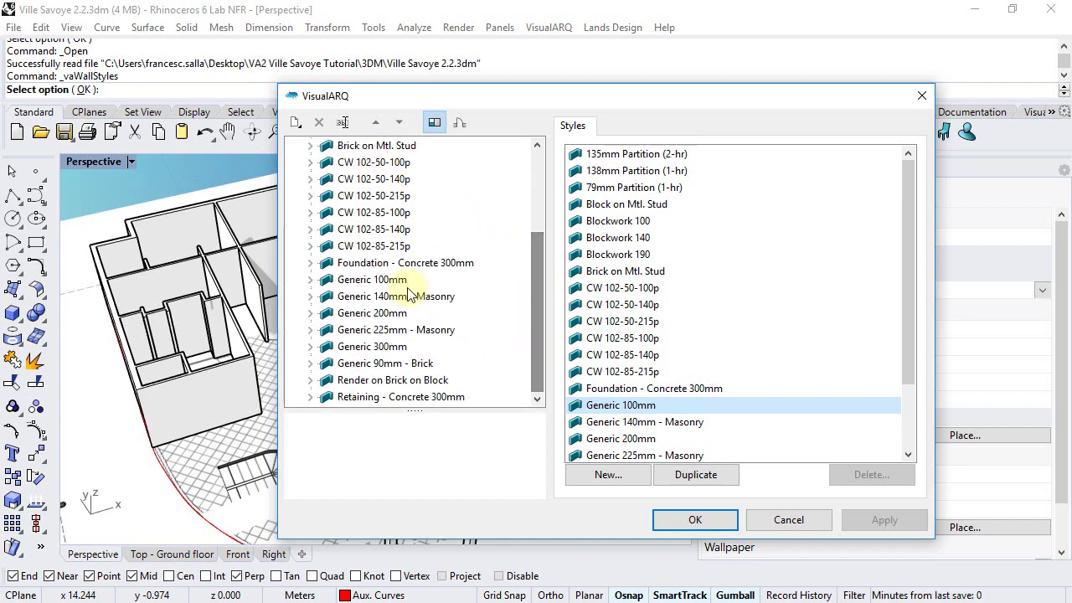
left_click(384, 281)
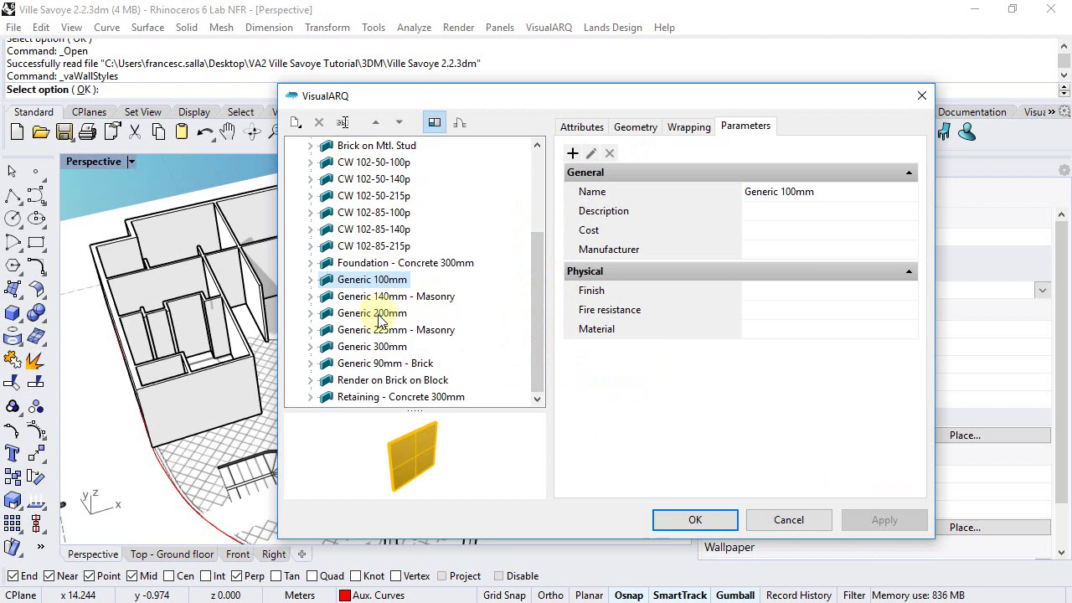
left_click(380, 316)
left_click(379, 344)
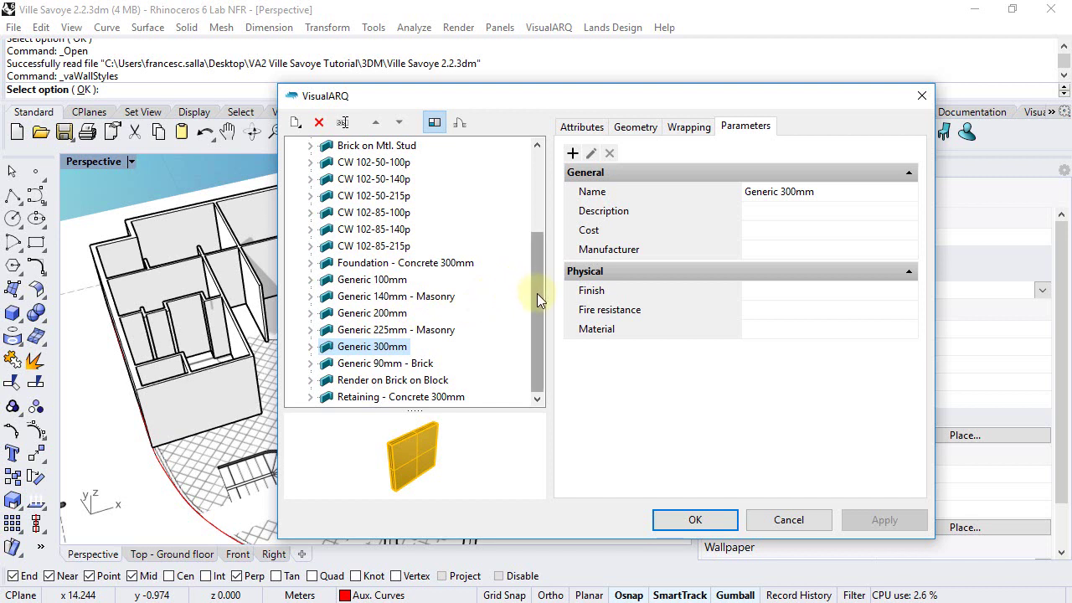
left_click_drag(536, 293, 534, 205)
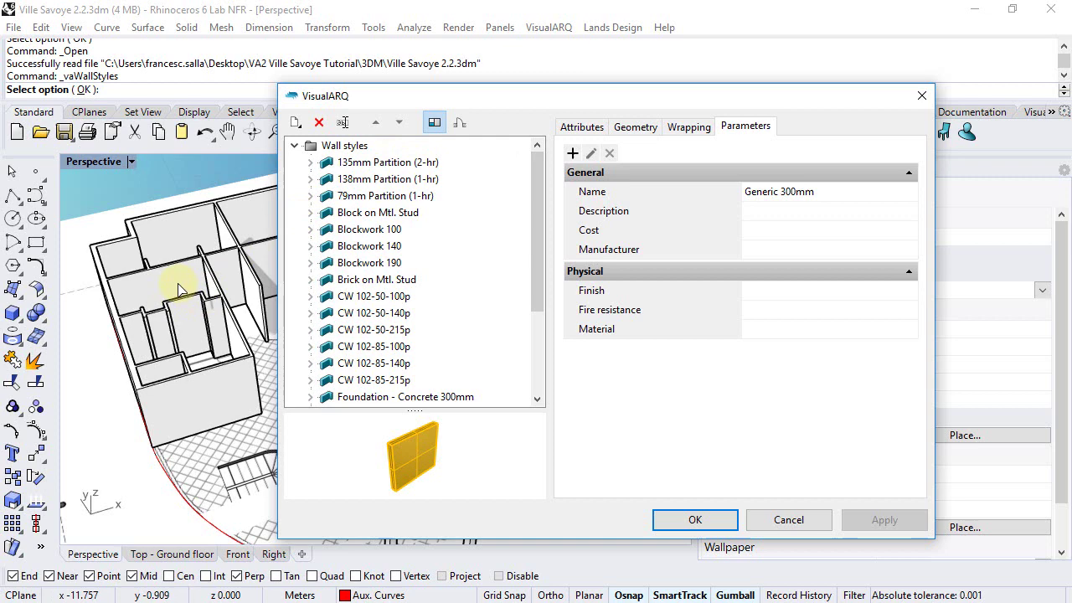
Delete the 135mm Partition (2-hr) and 138mm Partition (1-hr) wall styles
left_click(369, 168)
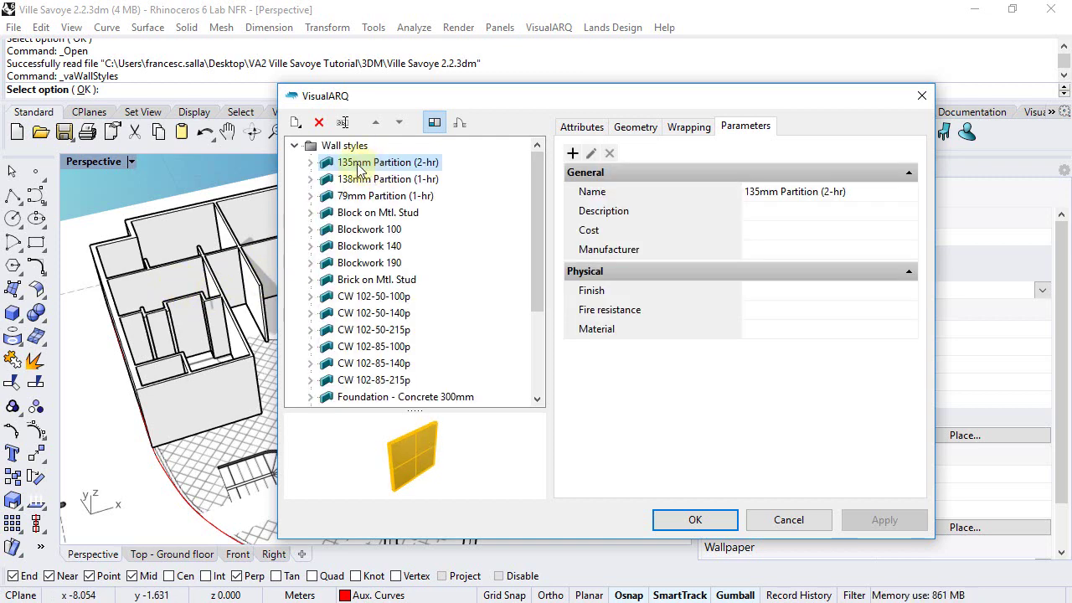
left_click(319, 123)
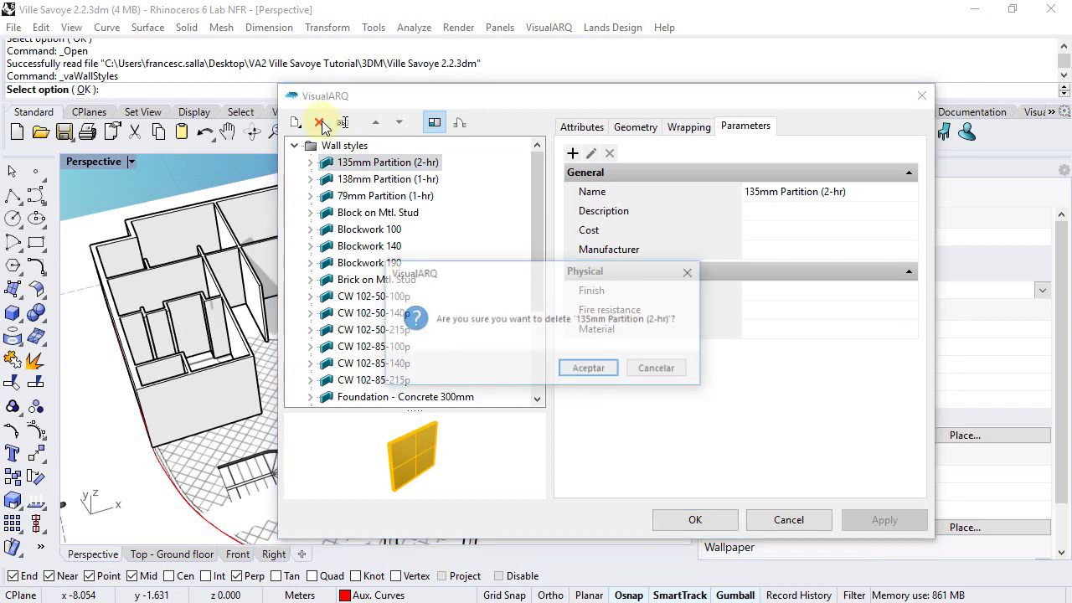
left_click(586, 369)
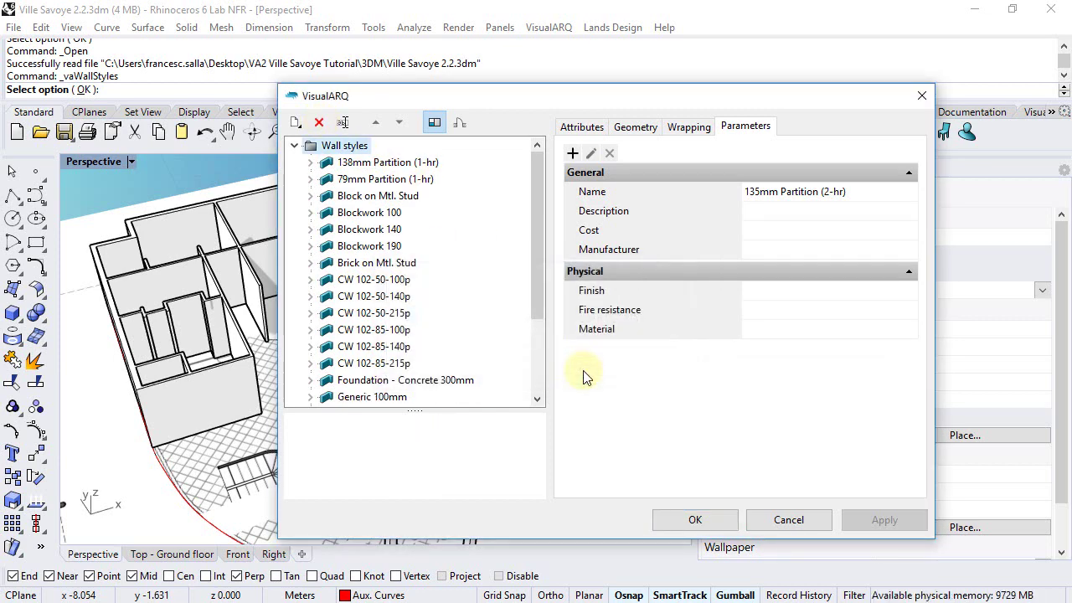
left_click(320, 123)
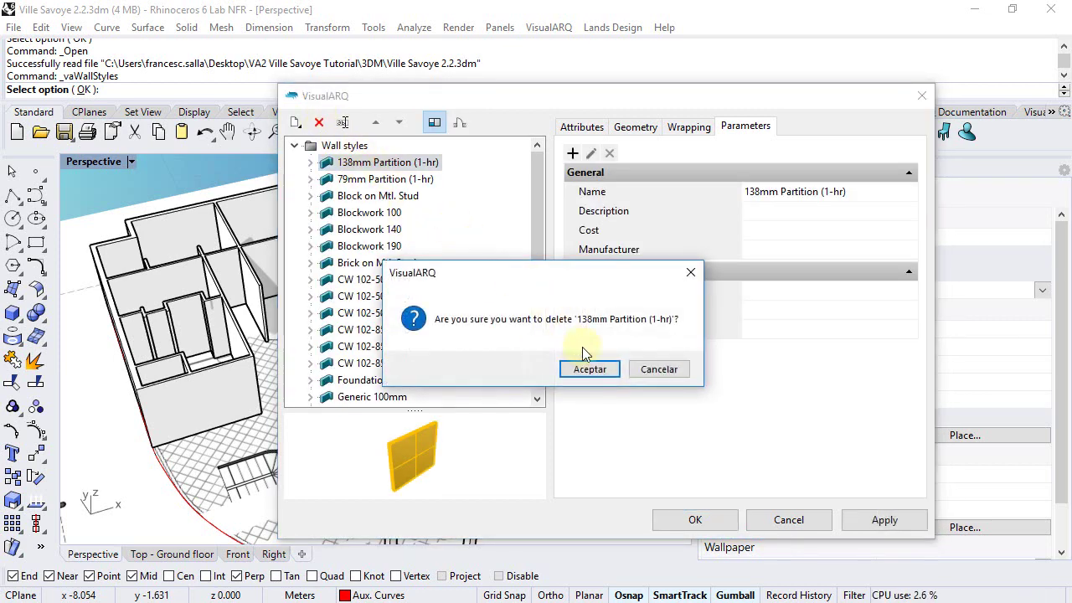
left_click(594, 370)
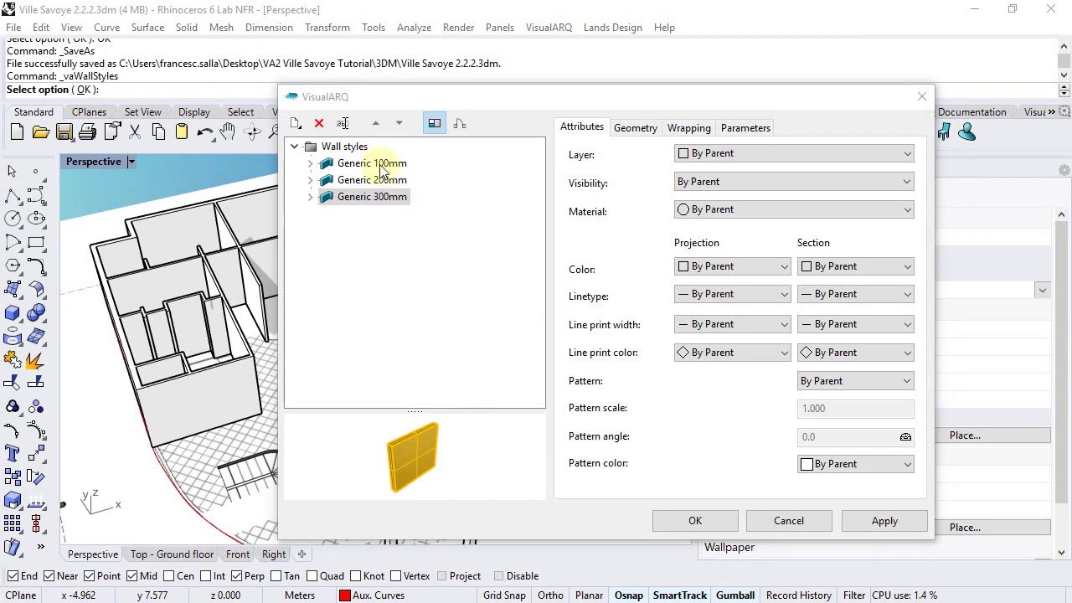
Start a new wall style in the wall styles manager and name it "Exterior 300mm"
left_click(411, 264)
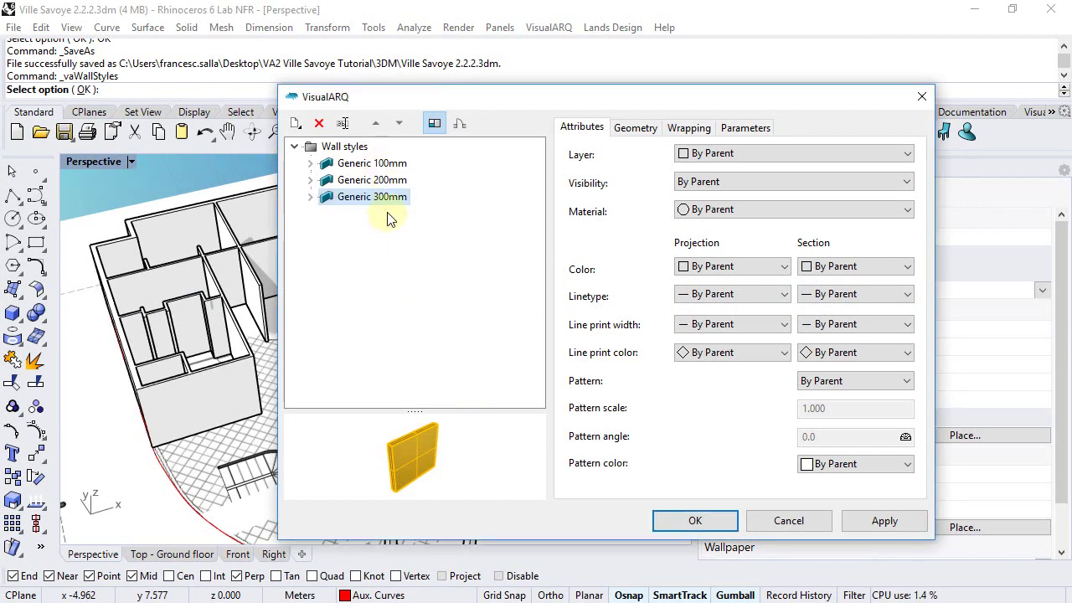
left_click(344, 147)
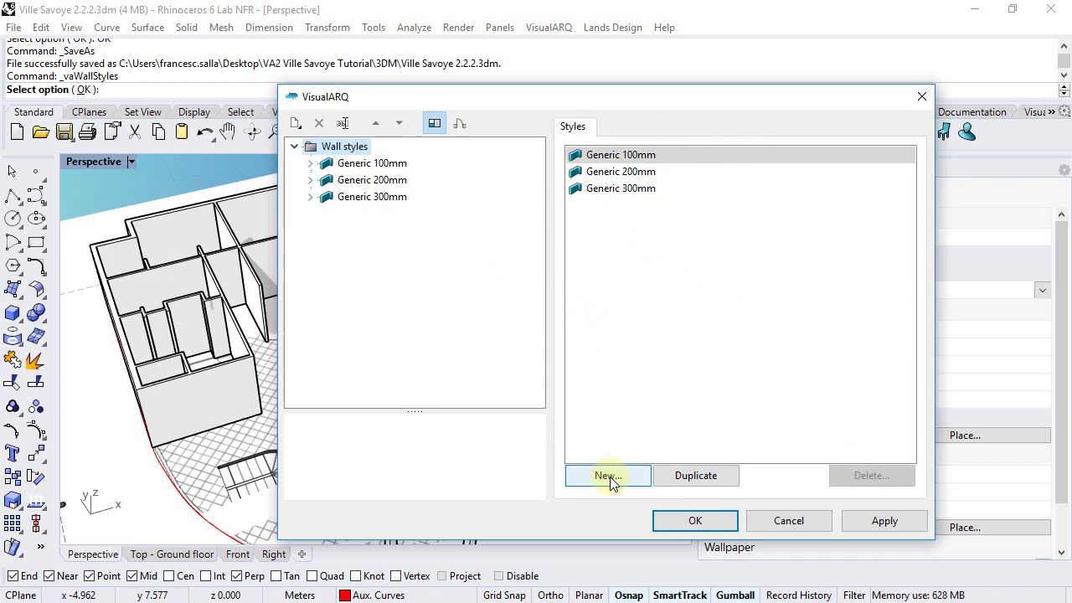
left_click(293, 123)
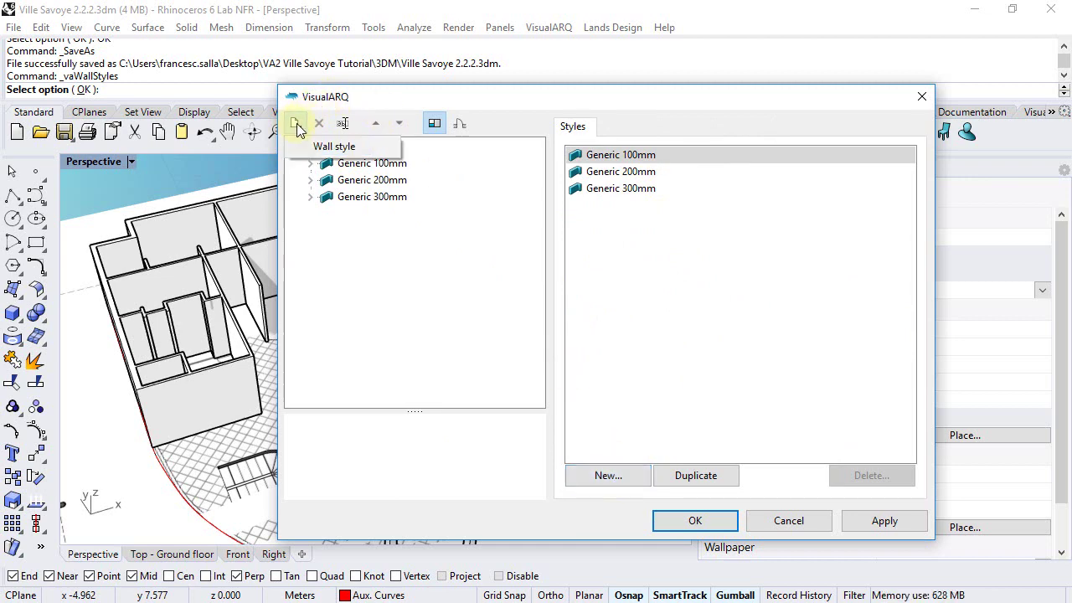
left_click(337, 147)
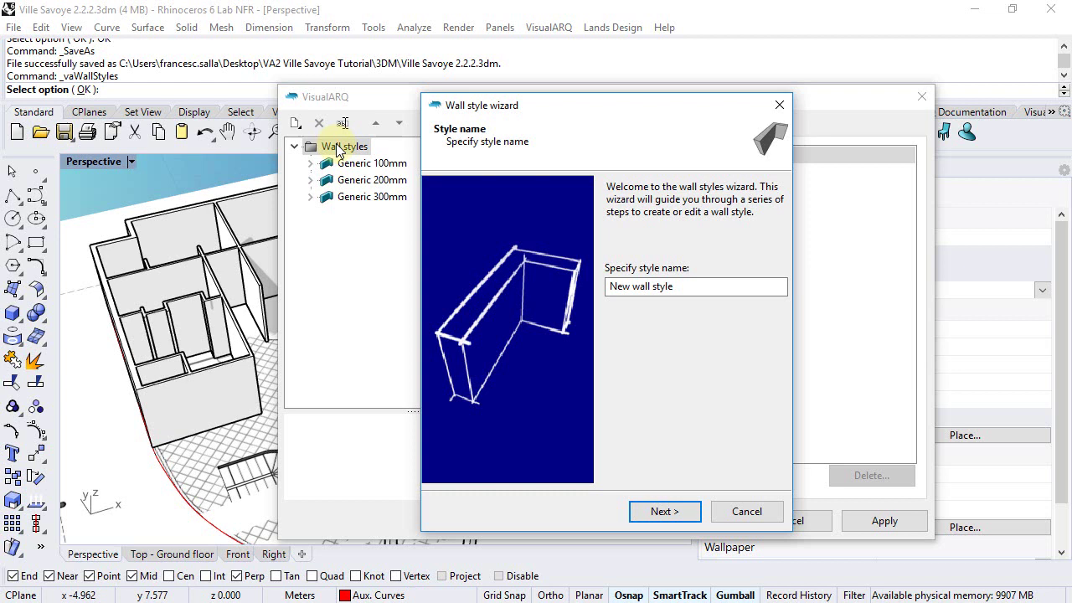
left_click_drag(718, 286, 607, 288)
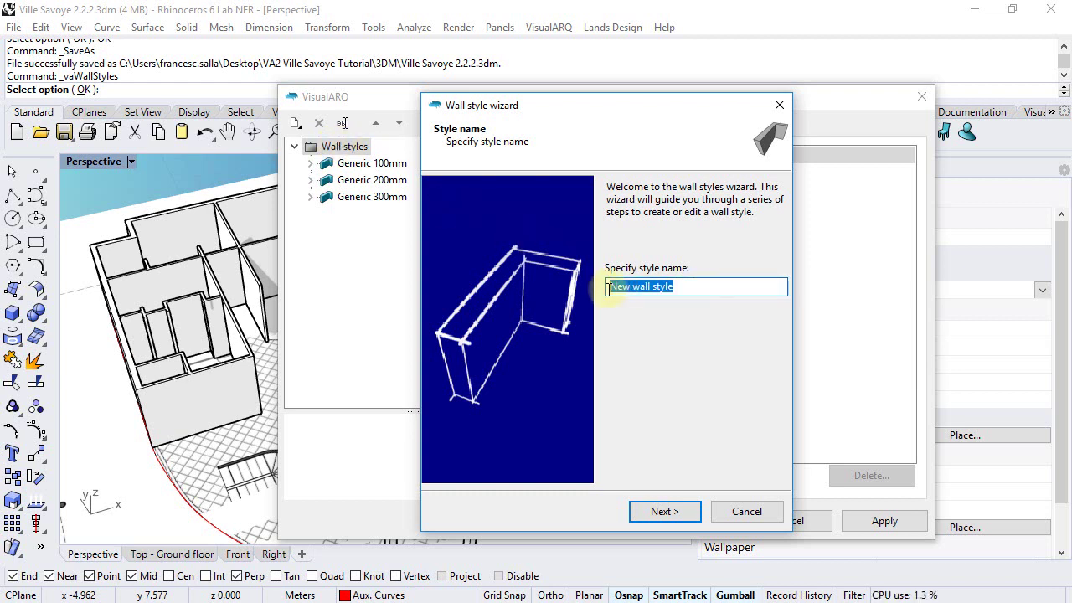
key("BackSpace")
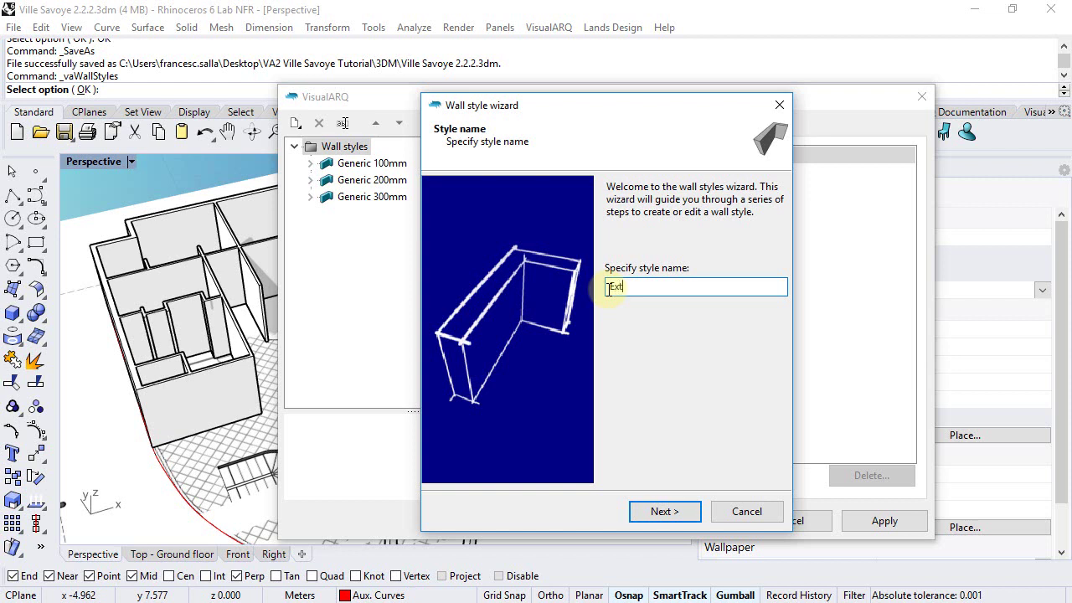
type("Exterior 300mm")
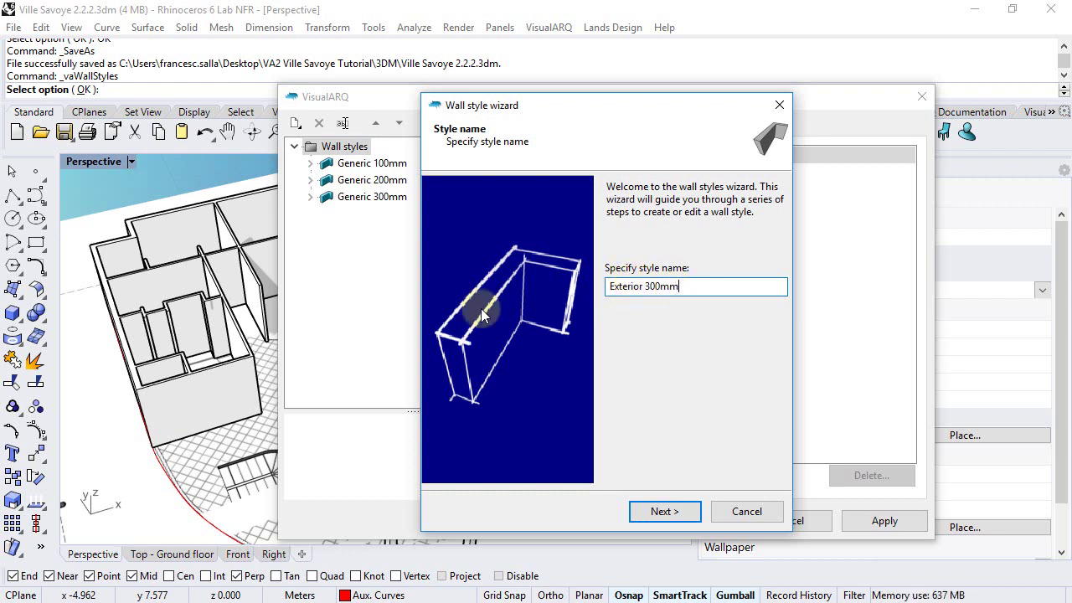
left_click(662, 509)
Give the new wall style 2 layers and set the thickness of Wall layer 1 to 0.29 m
left_click(669, 194)
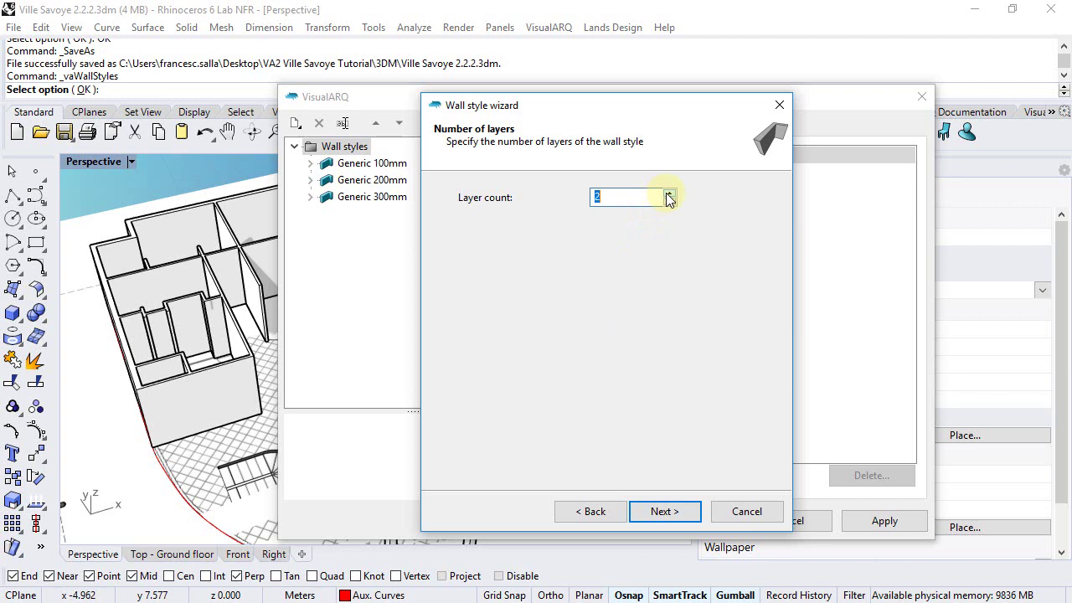
left_click(659, 513)
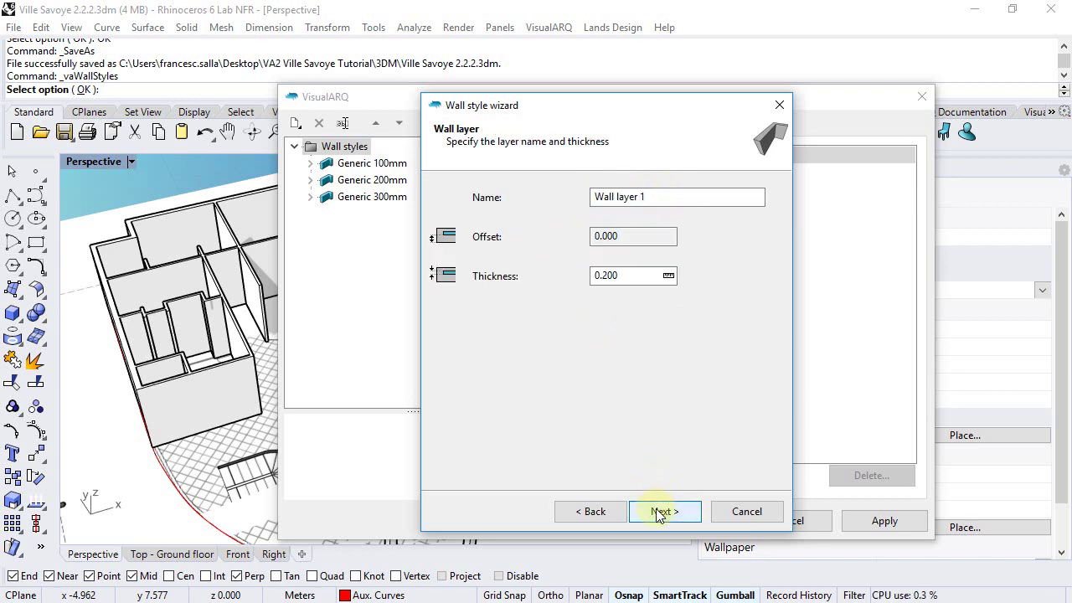
left_click(672, 199)
left_click_drag(672, 199, 593, 196)
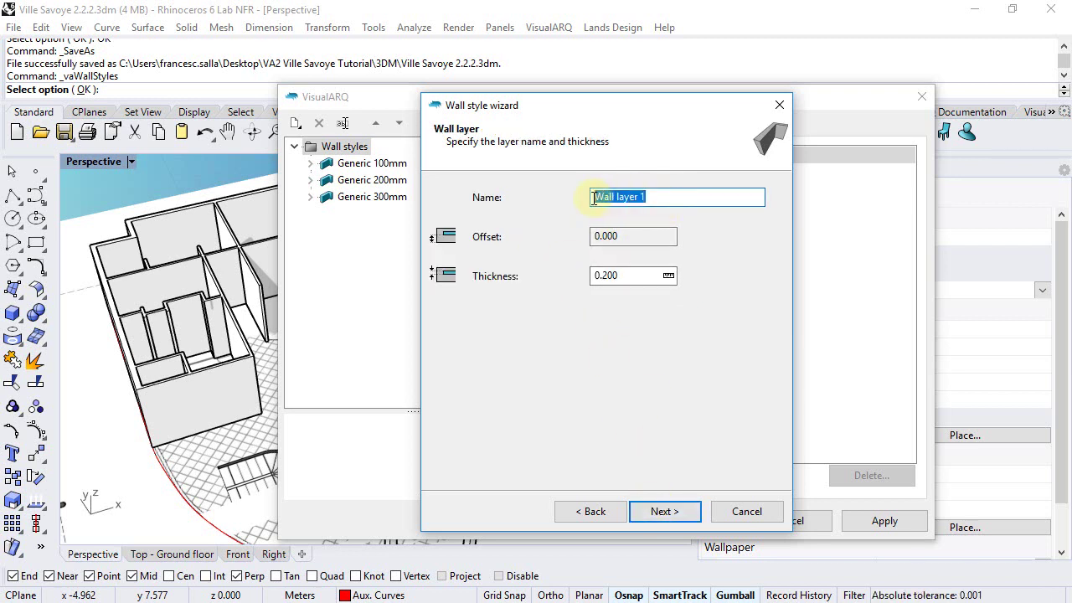
left_click(619, 277)
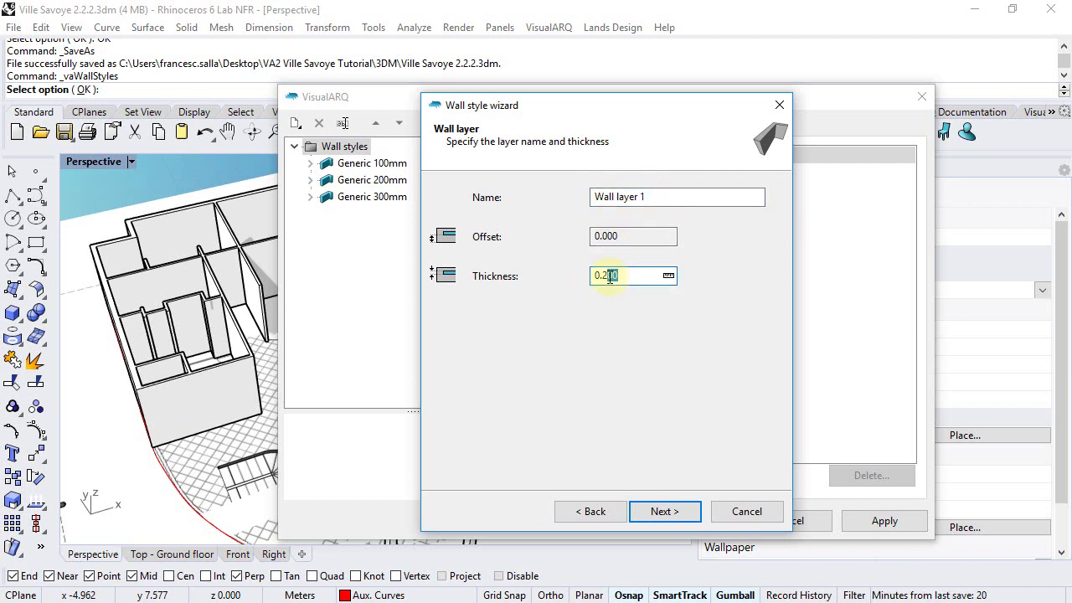
type("9")
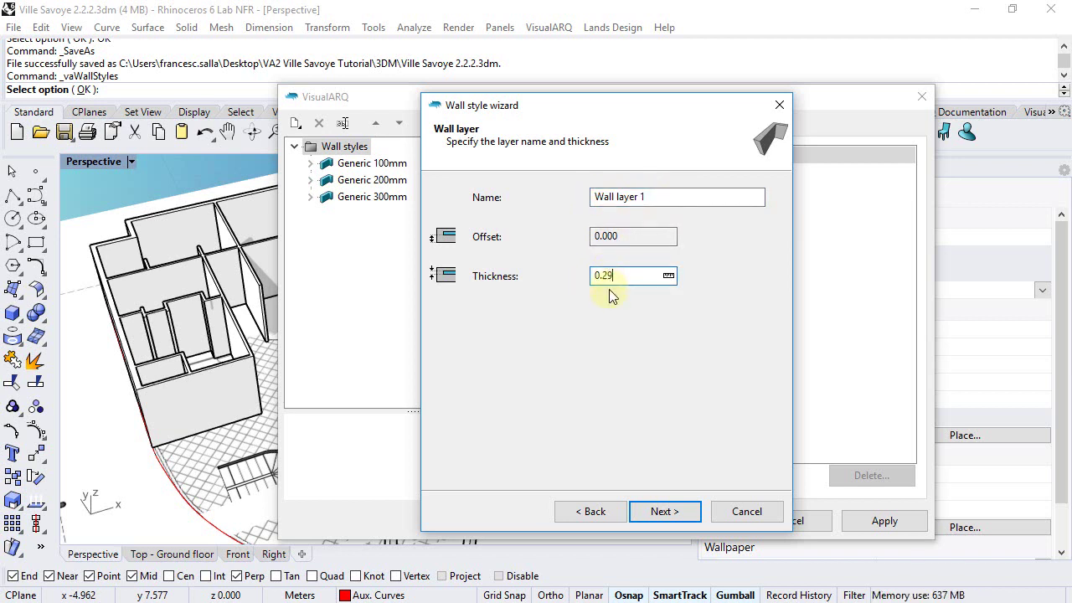
left_click(658, 511)
Set the thickness of Wall layer 2 to 0.01 m and finish the wall style with the 2.700 m height
left_click_drag(623, 285, 609, 280)
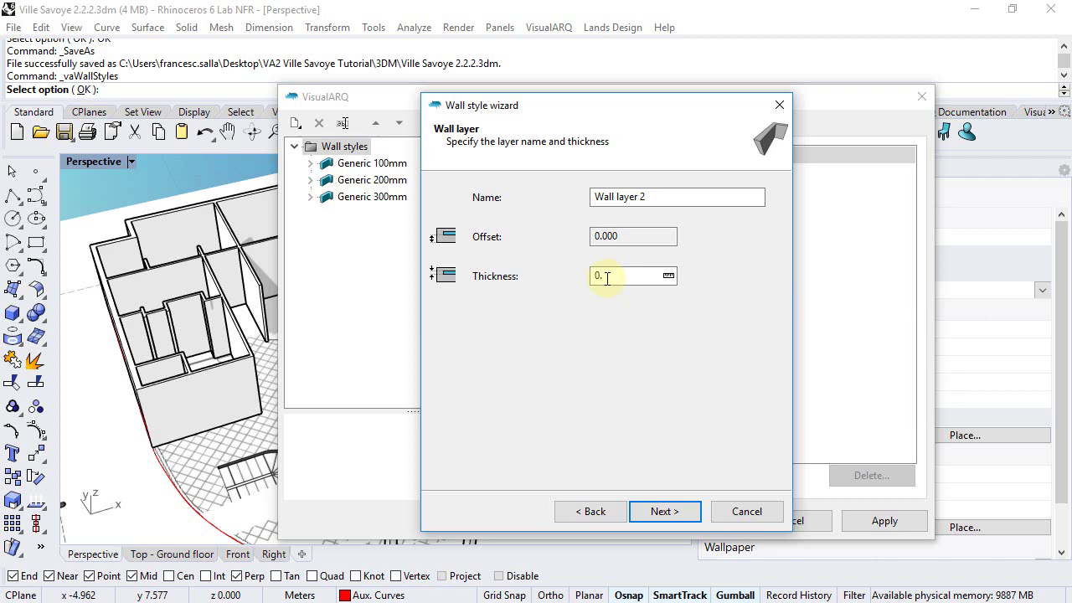
type("01")
left_click(658, 511)
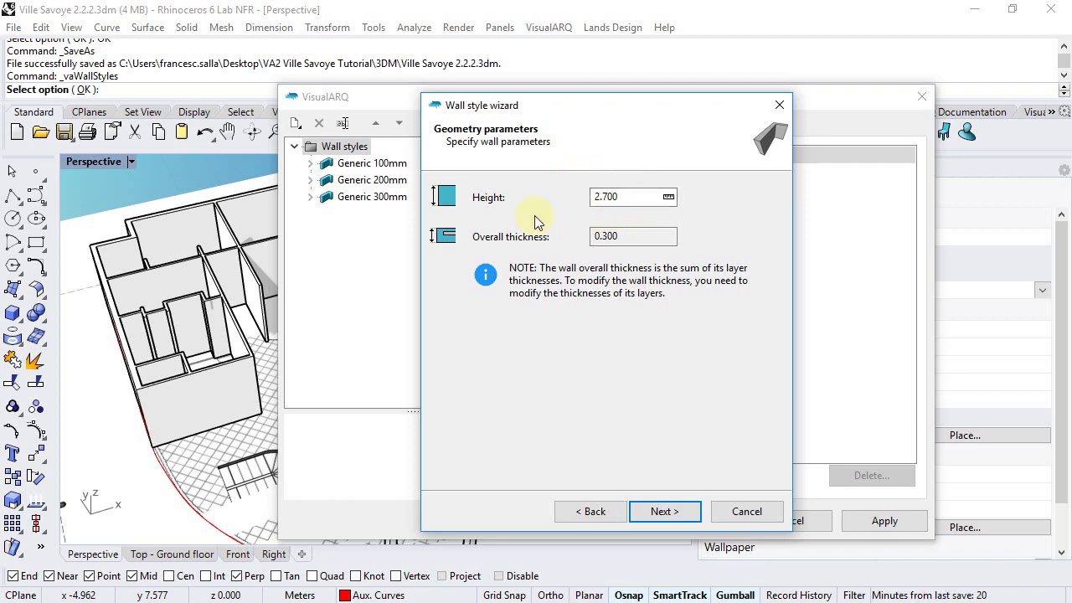
left_click(661, 514)
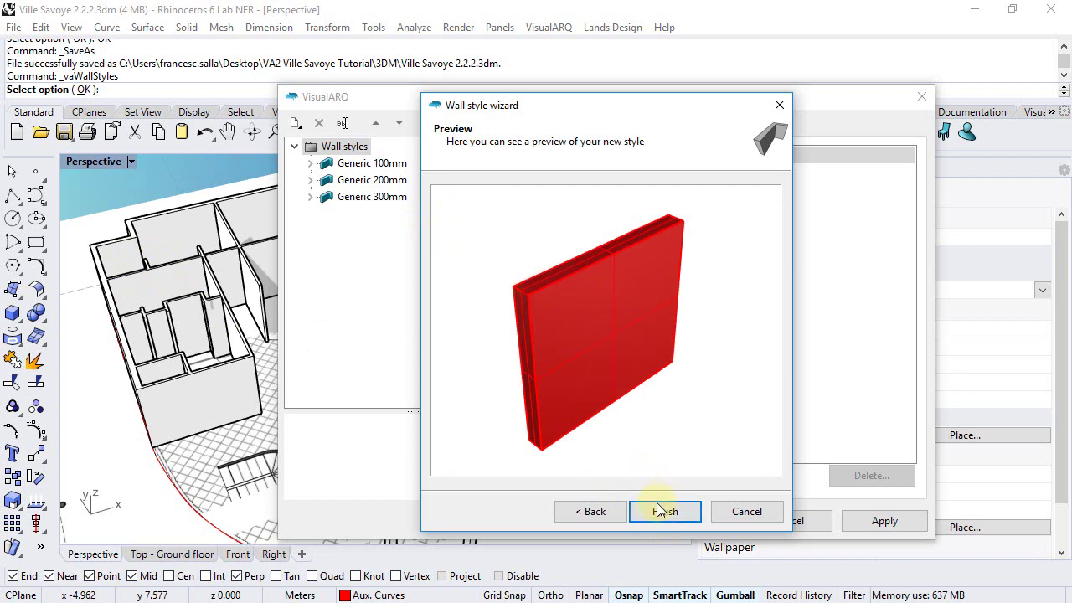
left_click(663, 511)
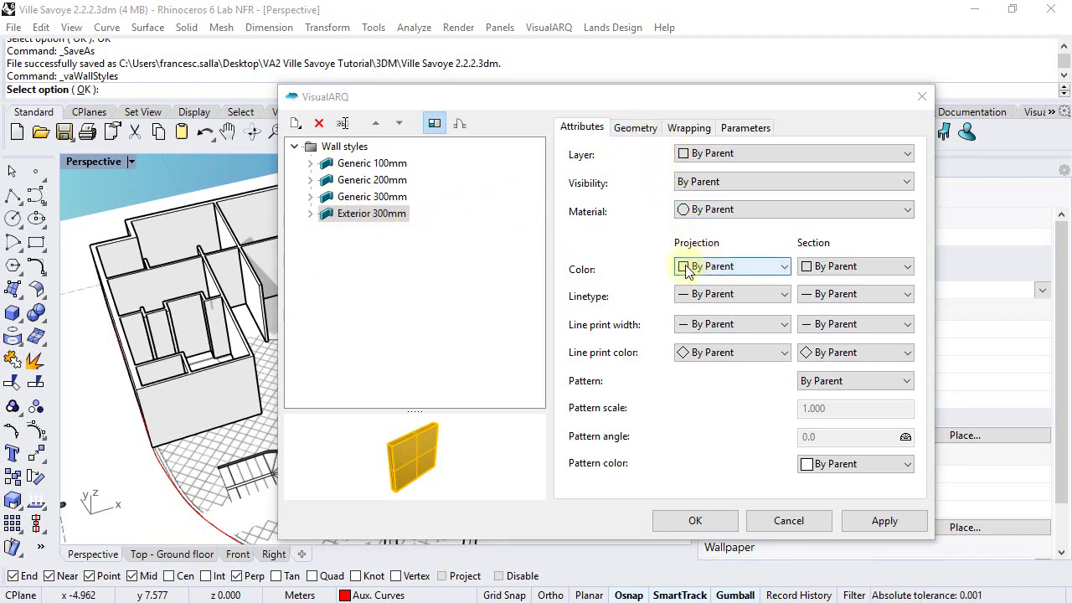
Expand the layers of the Exterior 300mm style and inspect it in an enlarged preview switched to plan view
left_click(311, 215)
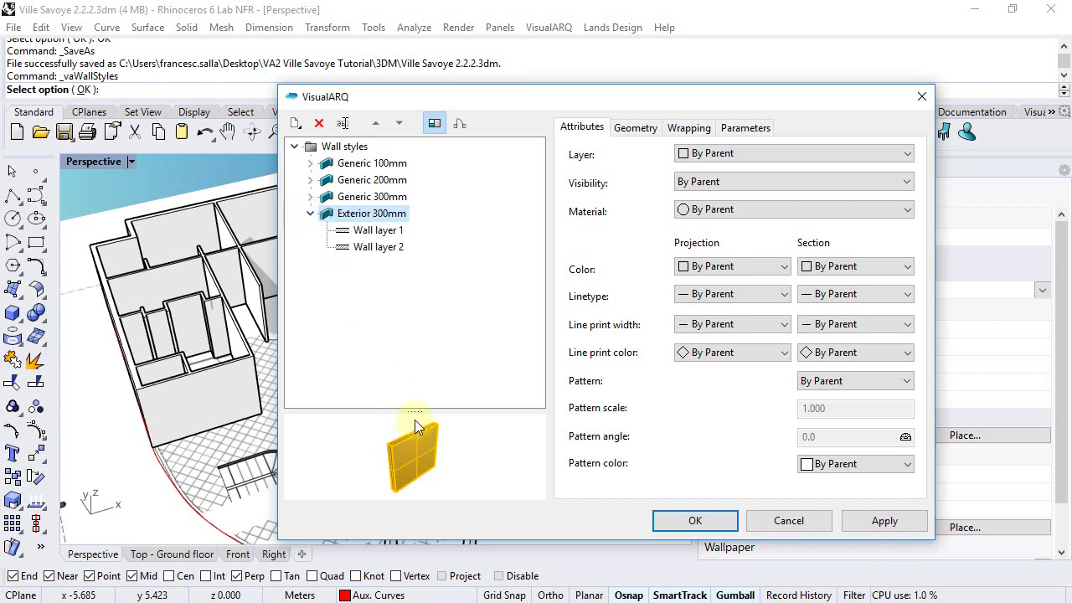
left_click_drag(416, 411, 423, 315)
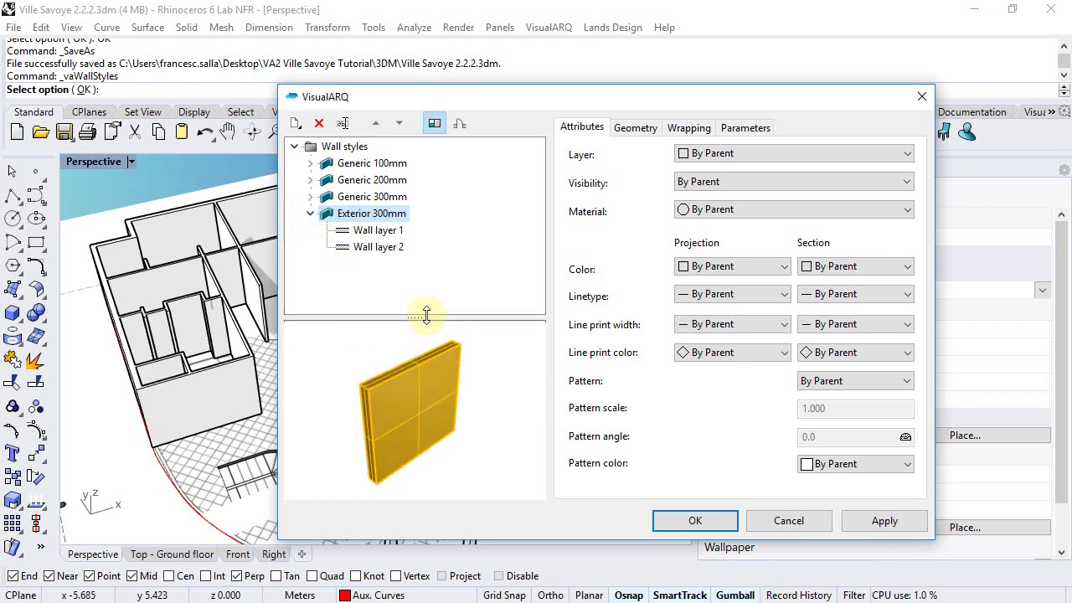
left_click(460, 123)
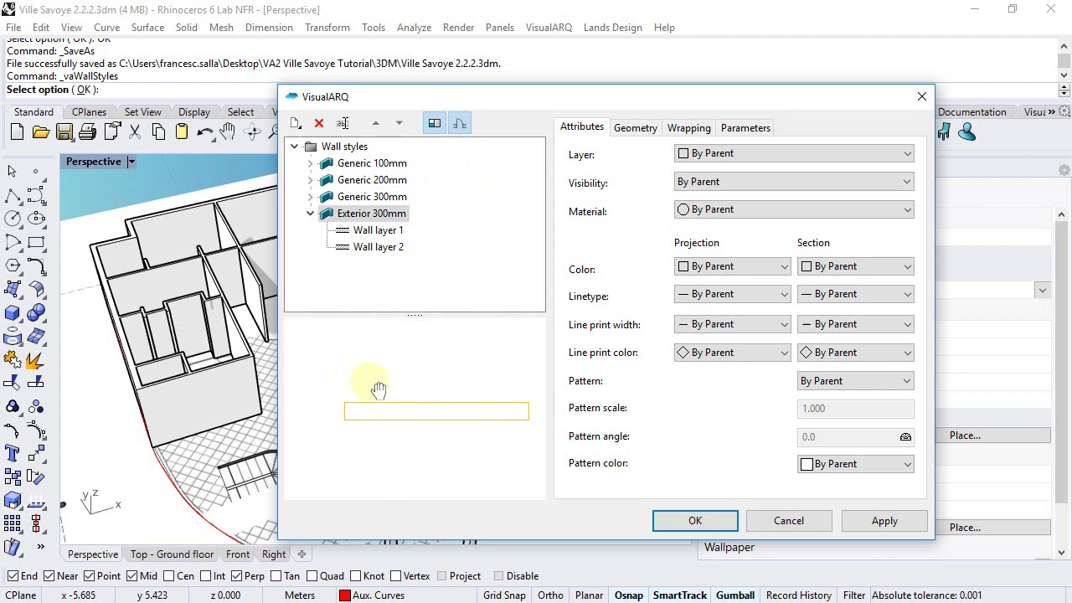
right_click_drag(379, 390, 366, 378)
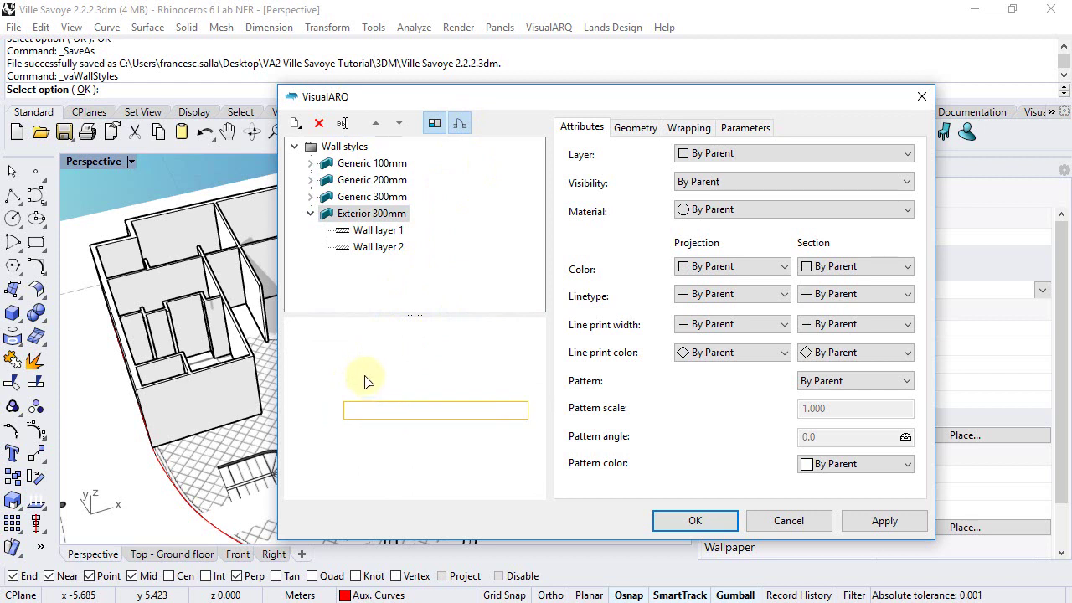
Check the Structure layer of the Generic 300mm style as reference and set Wall layer 1 of Exterior 300mm to the Single section pattern
left_click(363, 238)
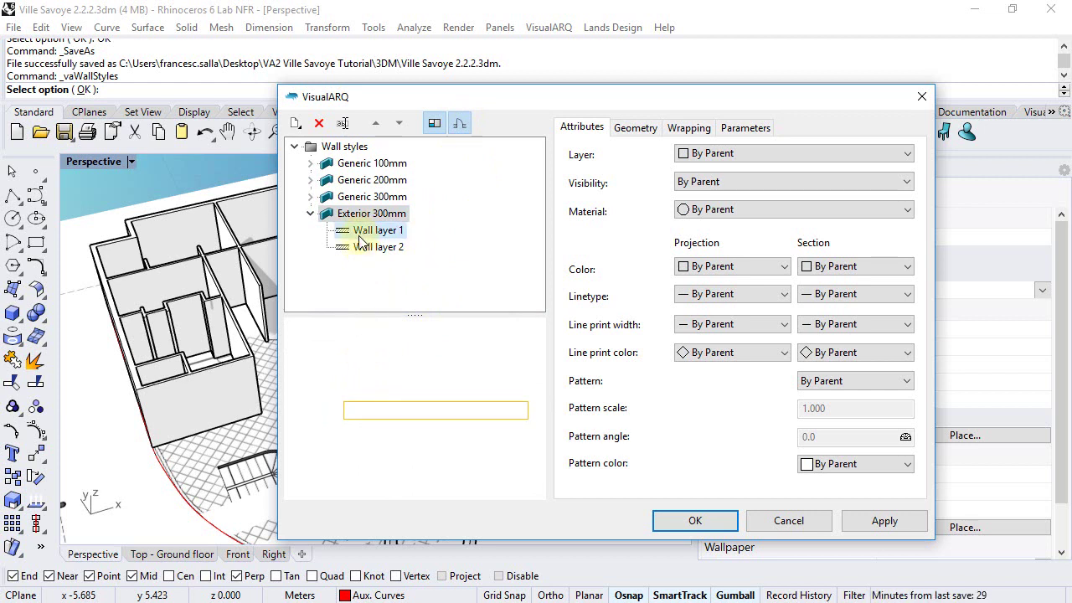
left_click(581, 127)
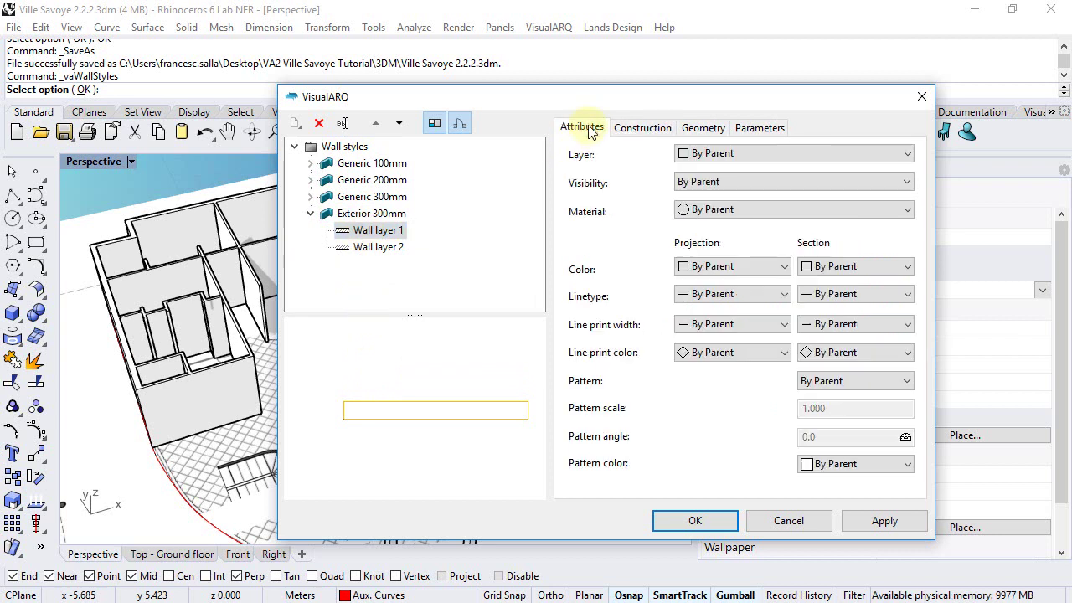
left_click(310, 196)
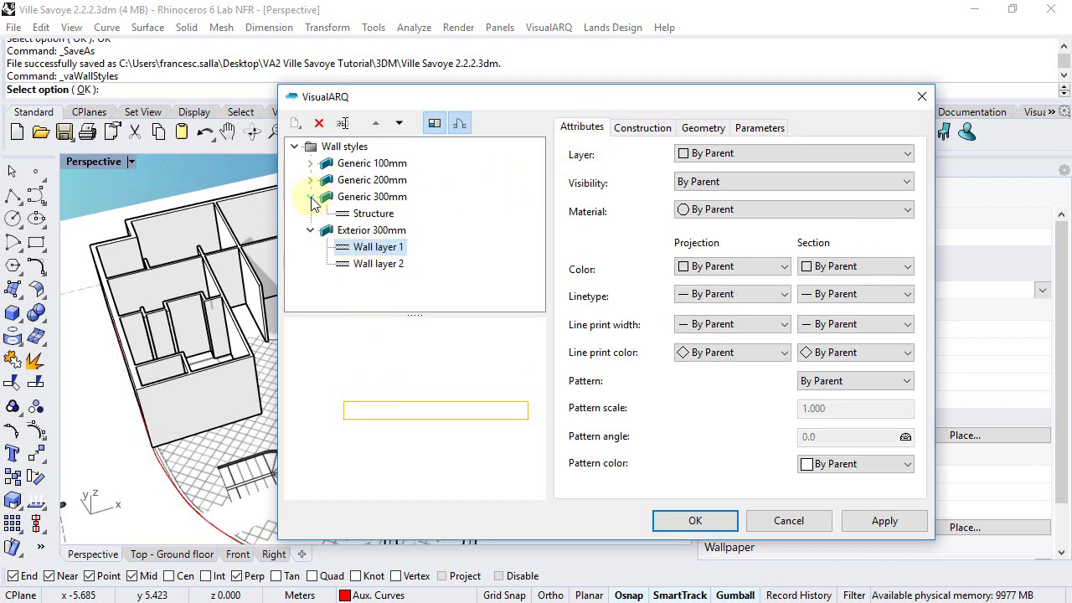
left_click(360, 215)
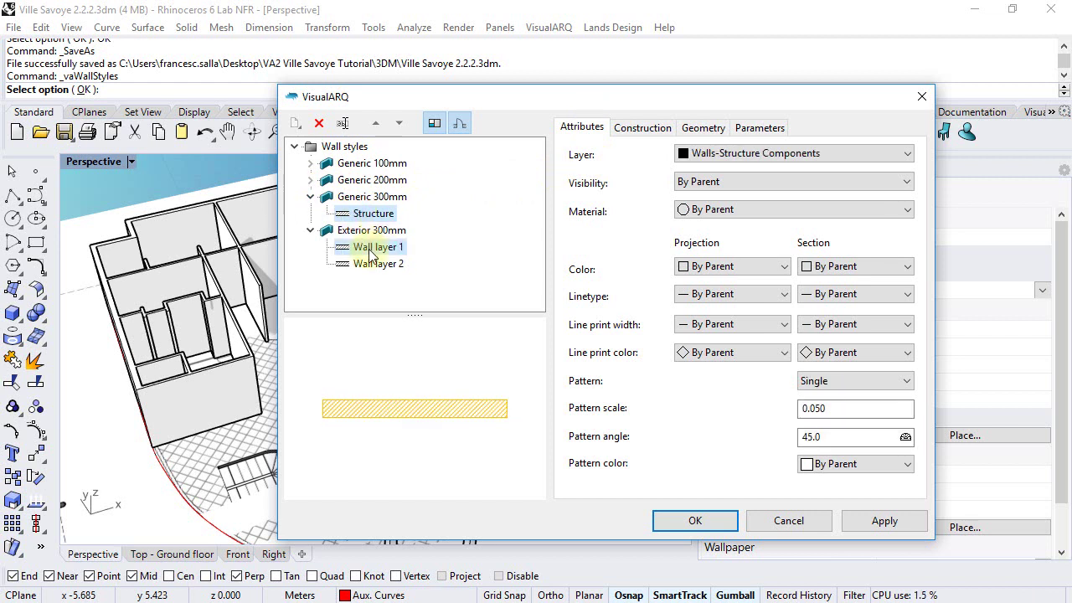
left_click(369, 250)
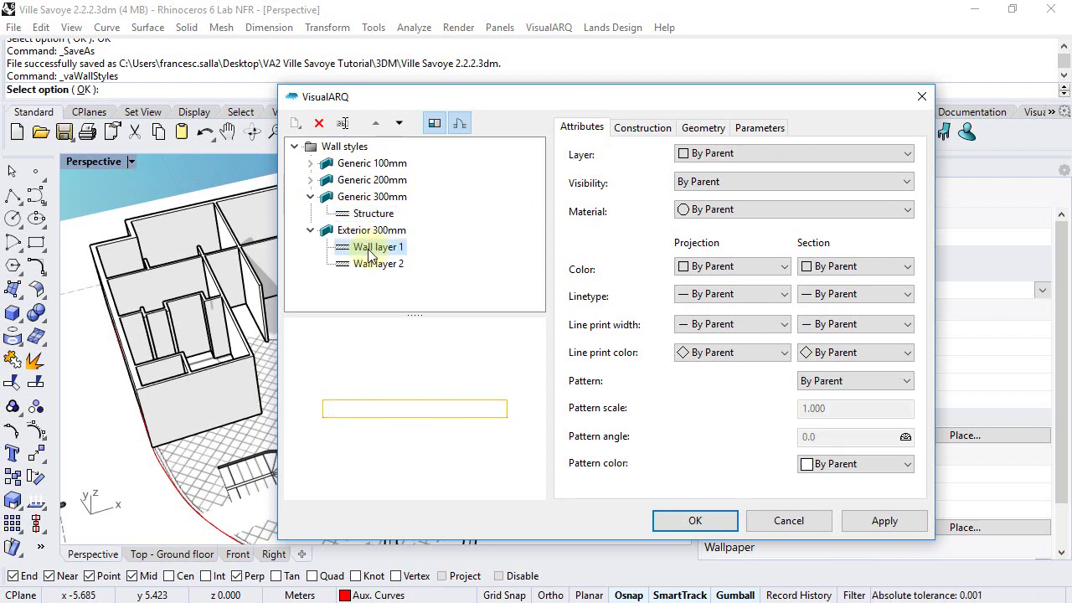
left_click(837, 381)
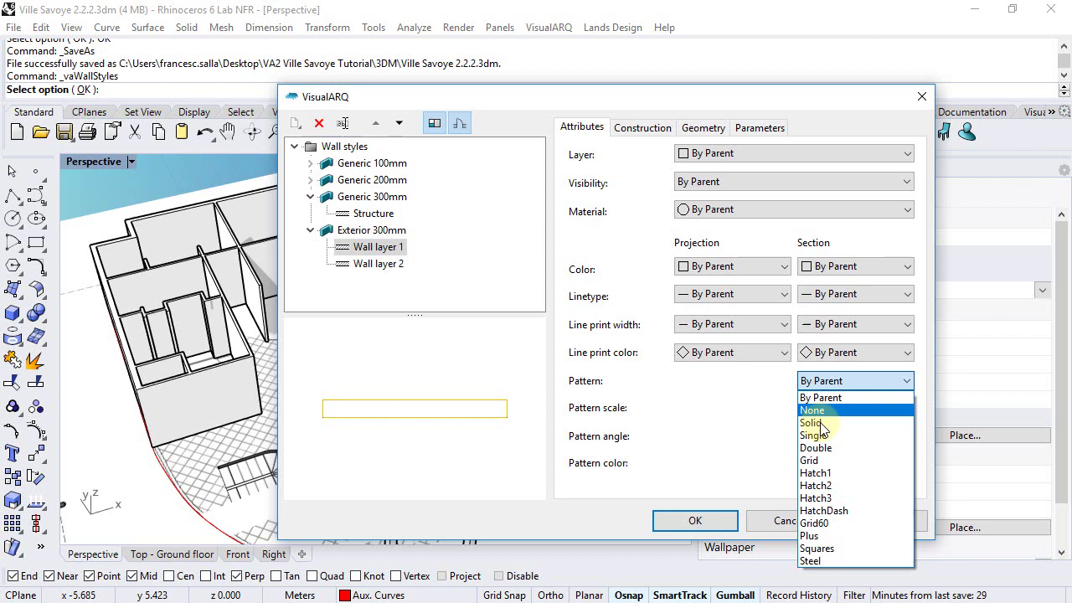
left_click(818, 435)
Give Wall layer 1 of the Exterior 300mm style a pattern scale of 0.05 and a pattern angle of 45
key("Tab")
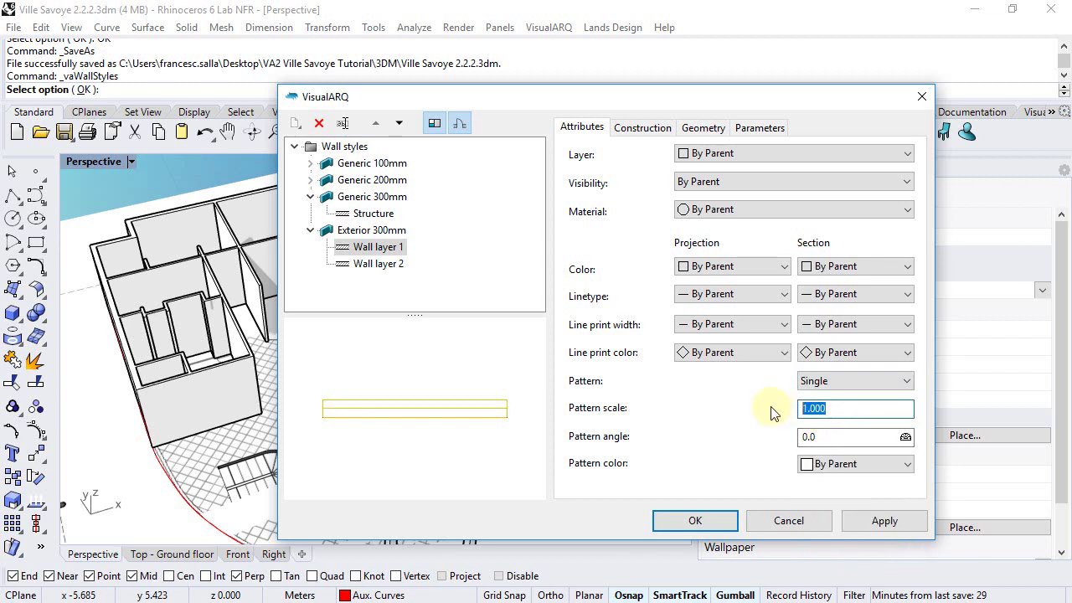
type("0.05")
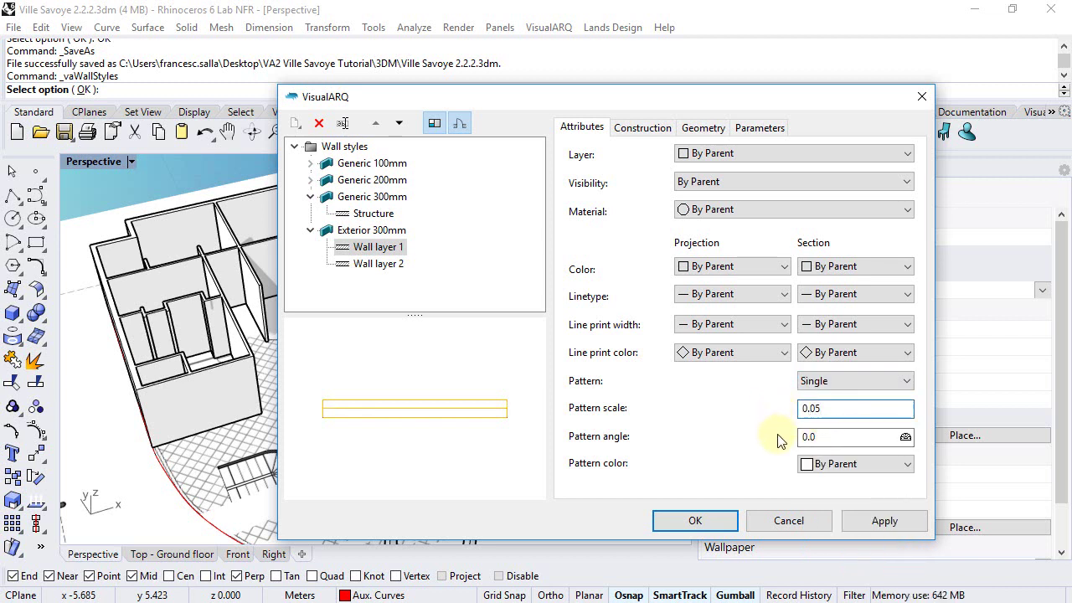
key("Tab")
type("45")
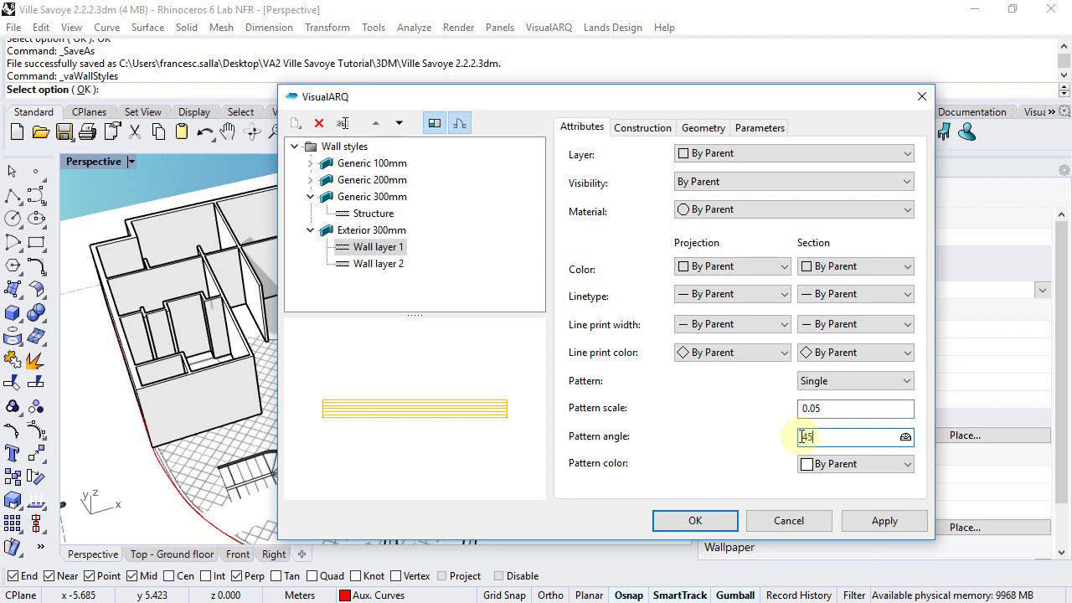
left_click(840, 409)
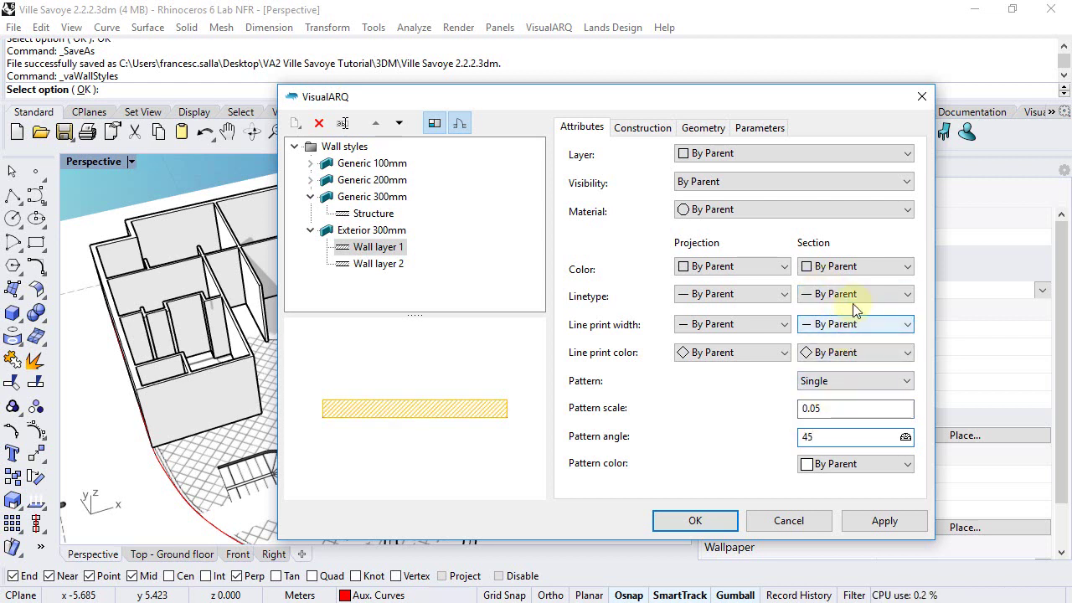
Collapse the Exterior 300mm wall style and duplicate it
left_click(385, 236)
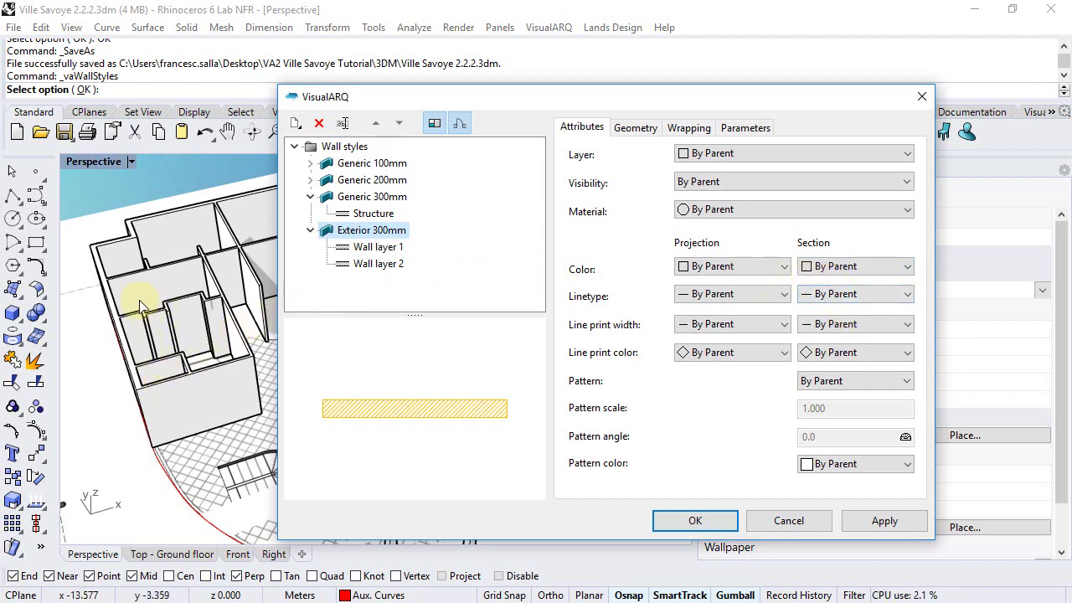
left_click(309, 234)
right_click(338, 234)
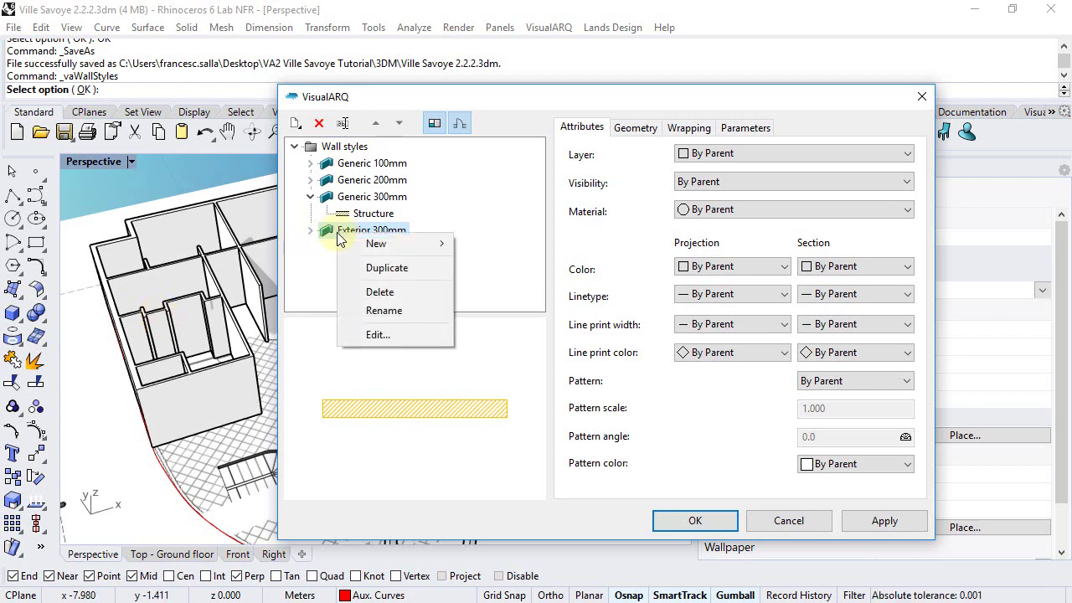
left_click(368, 268)
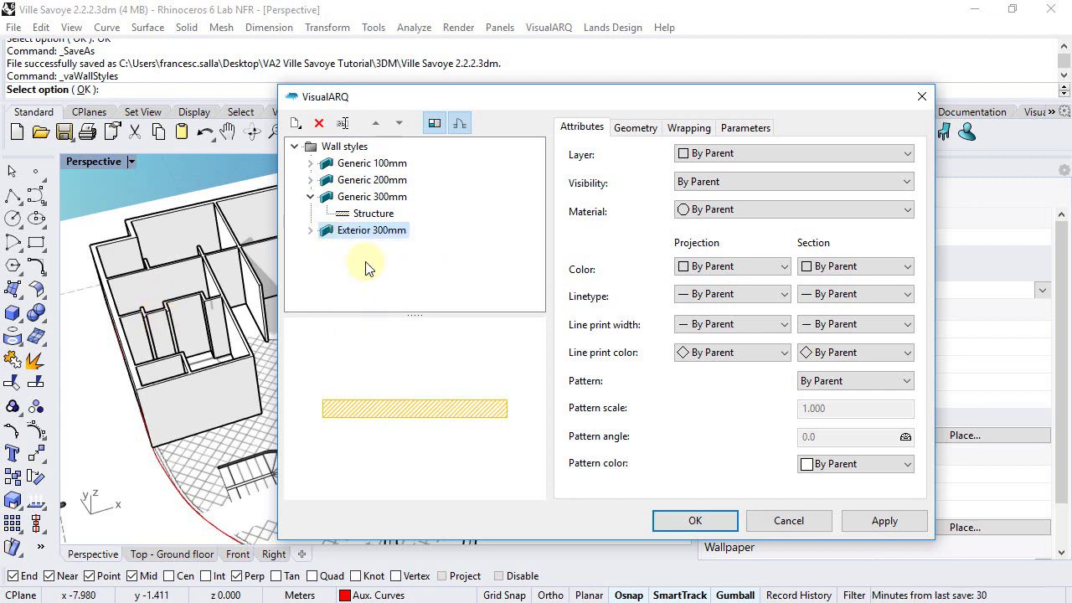
Rename the duplicated wall style as "Exterior 200mm"
left_click(377, 247)
left_click(375, 247)
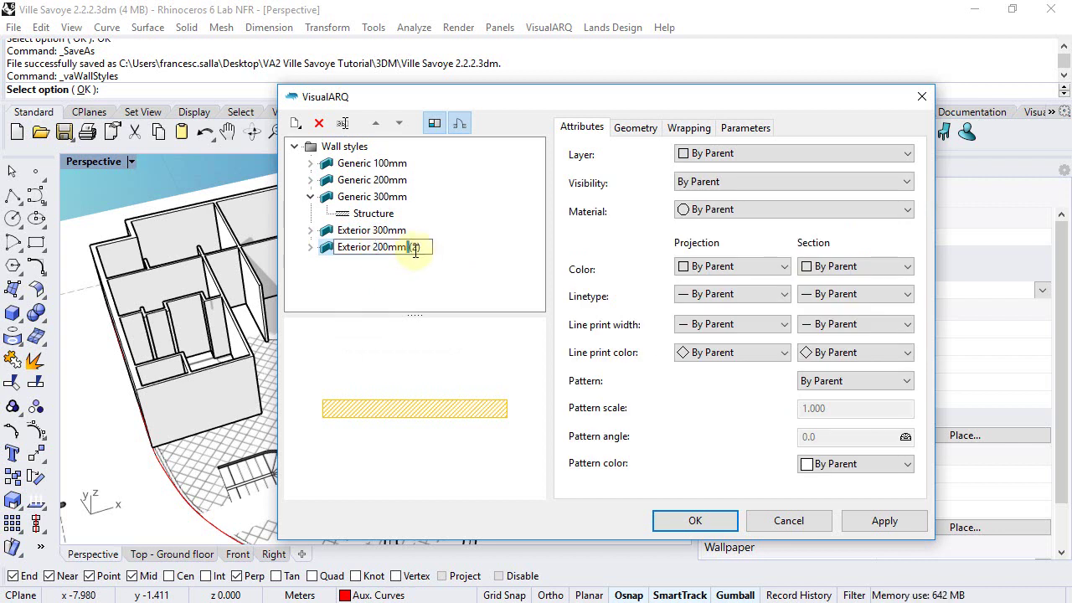
key("BackSpace")
key("Return")
left_click(411, 247)
key("End")
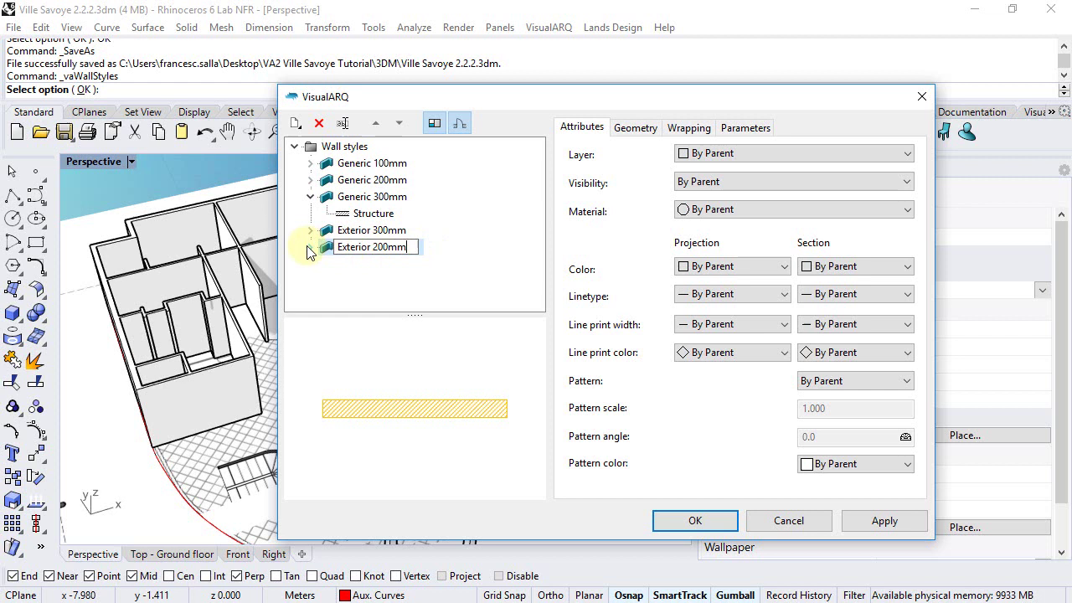
key("Return")
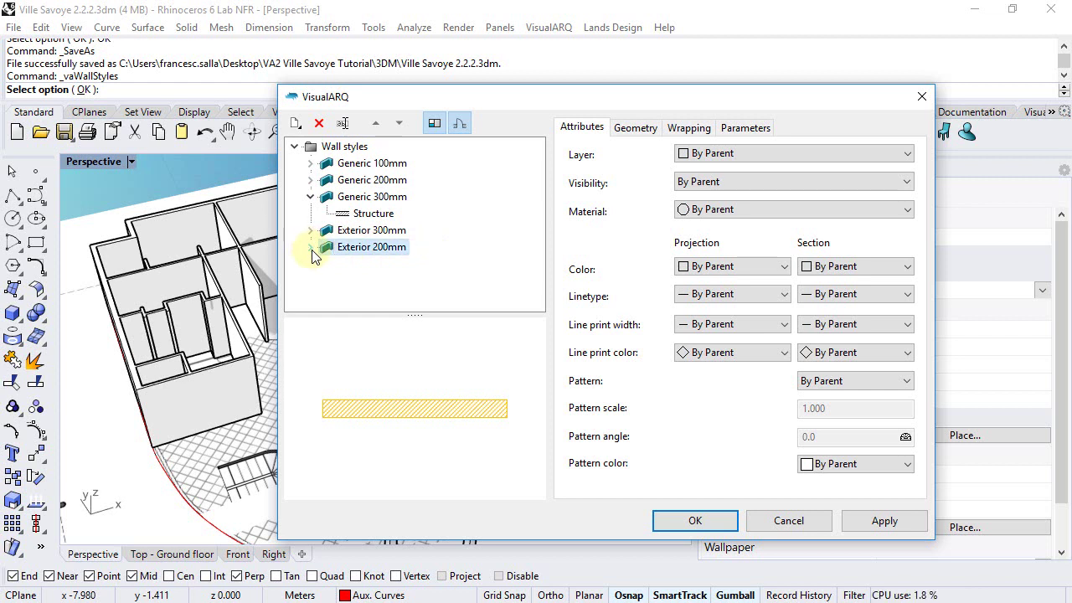
Reduce the thickness of Wall layer 1 in the Exterior 200mm wall style
left_click(312, 249)
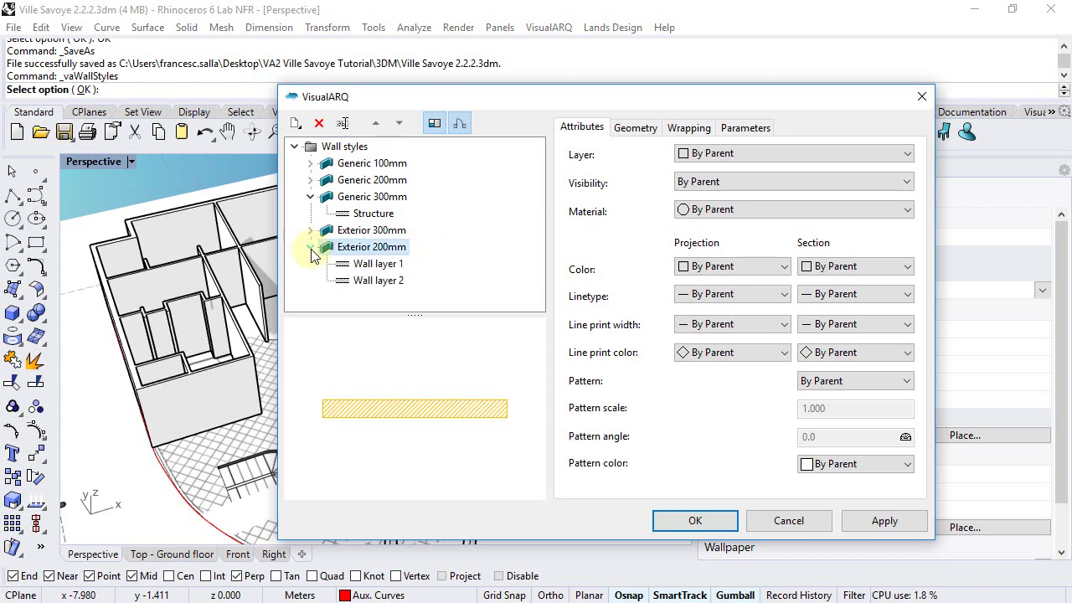
left_click(377, 267)
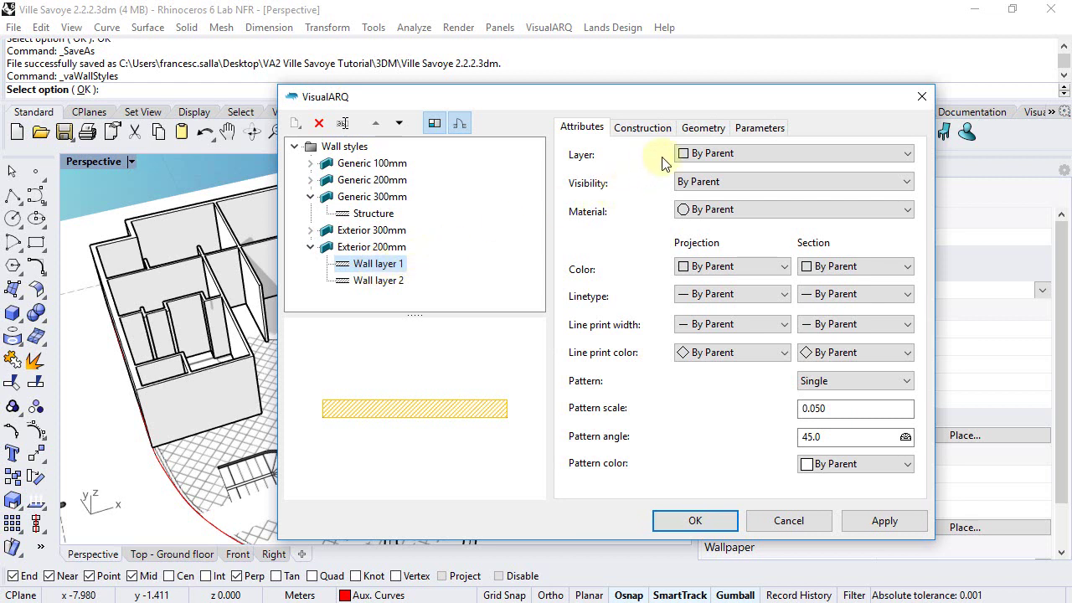
left_click(703, 128)
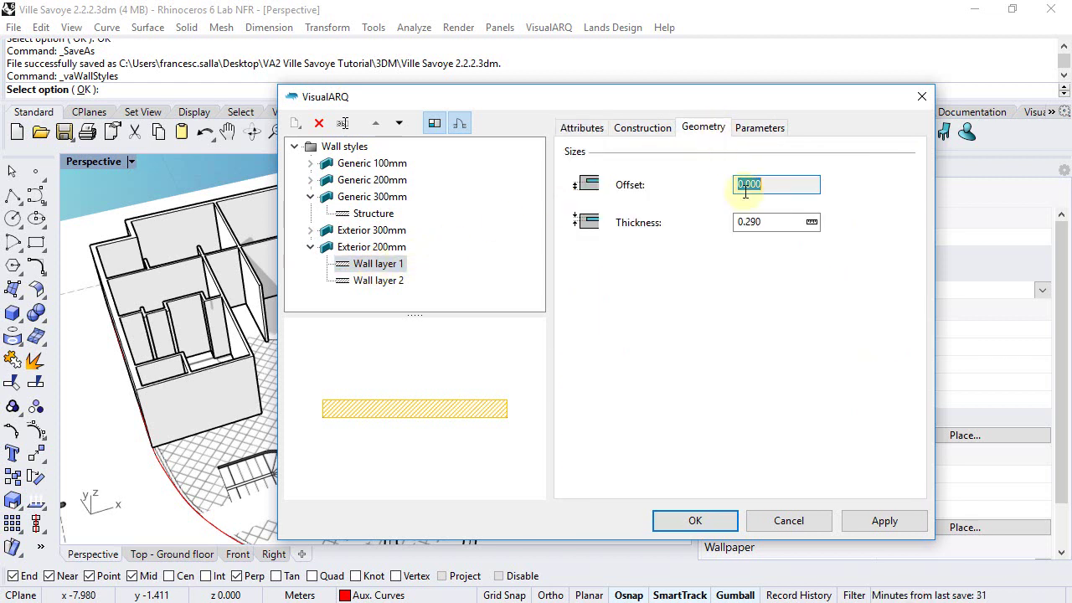
left_click(753, 223)
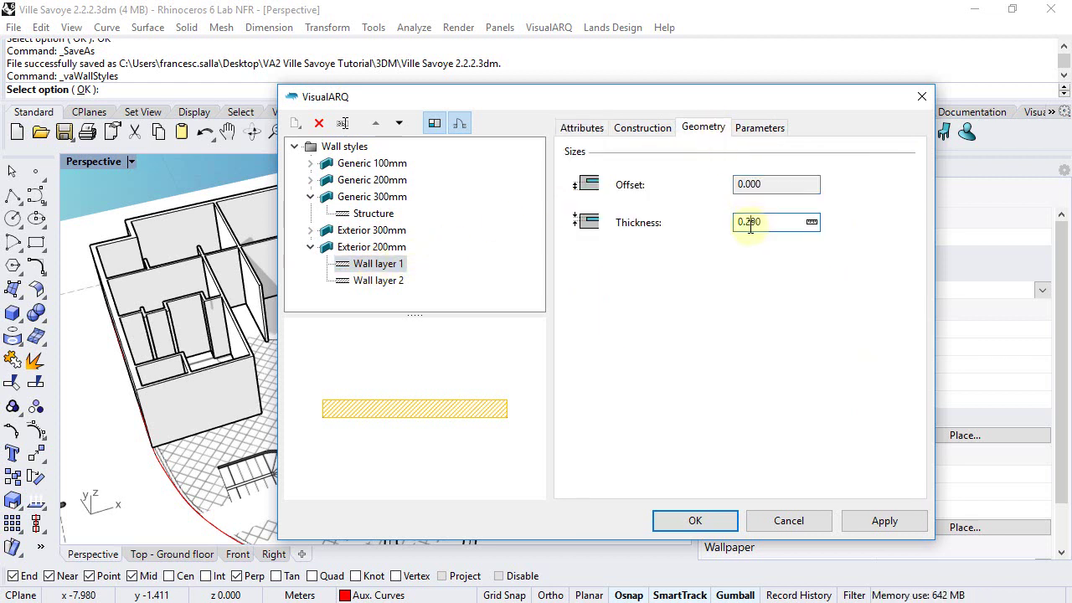
Duplicate the Exterior 200mm wall style and name the copy "Exterior 100mm"
right_click(390, 252)
left_click(422, 281)
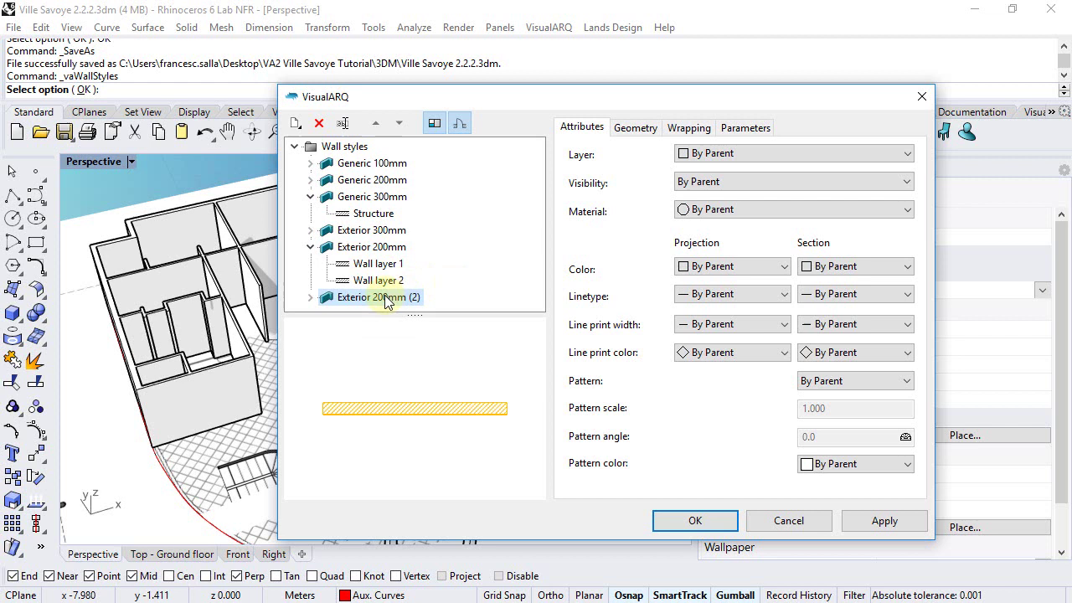
left_click(387, 299)
left_click(377, 298)
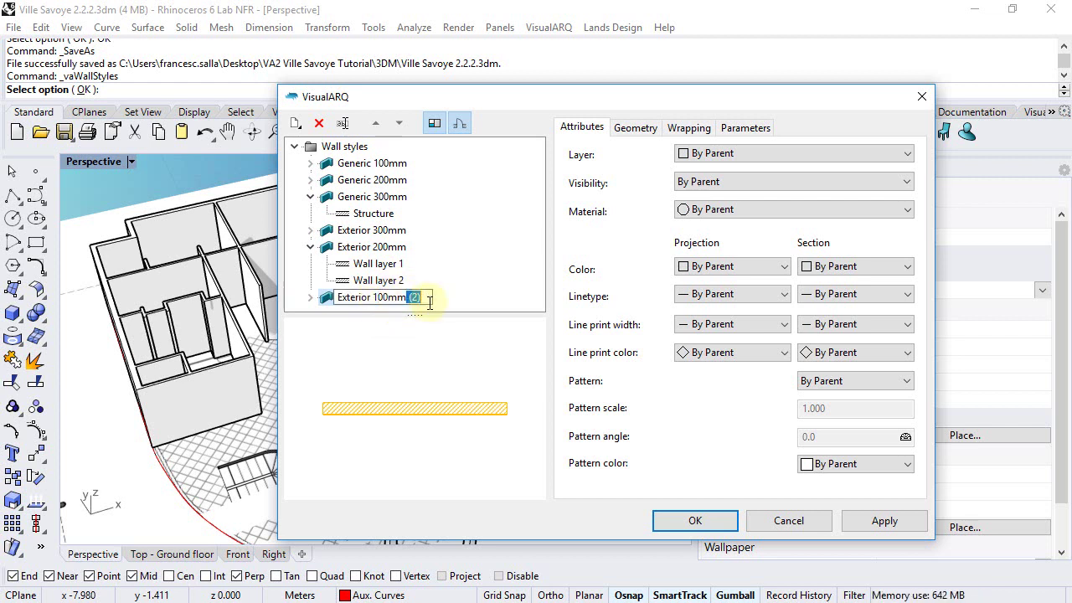
key("BackSpace")
key("Return")
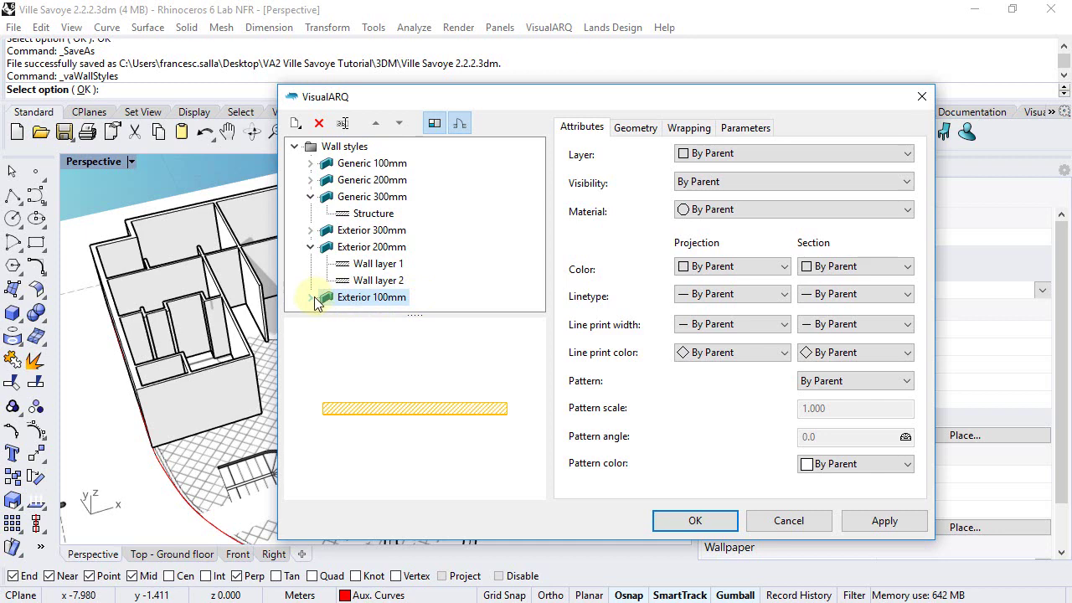
Set the thickness of Wall layer 1 in the Exterior 100mm style to 0.09 m and accept the wall style changes
left_click(313, 298)
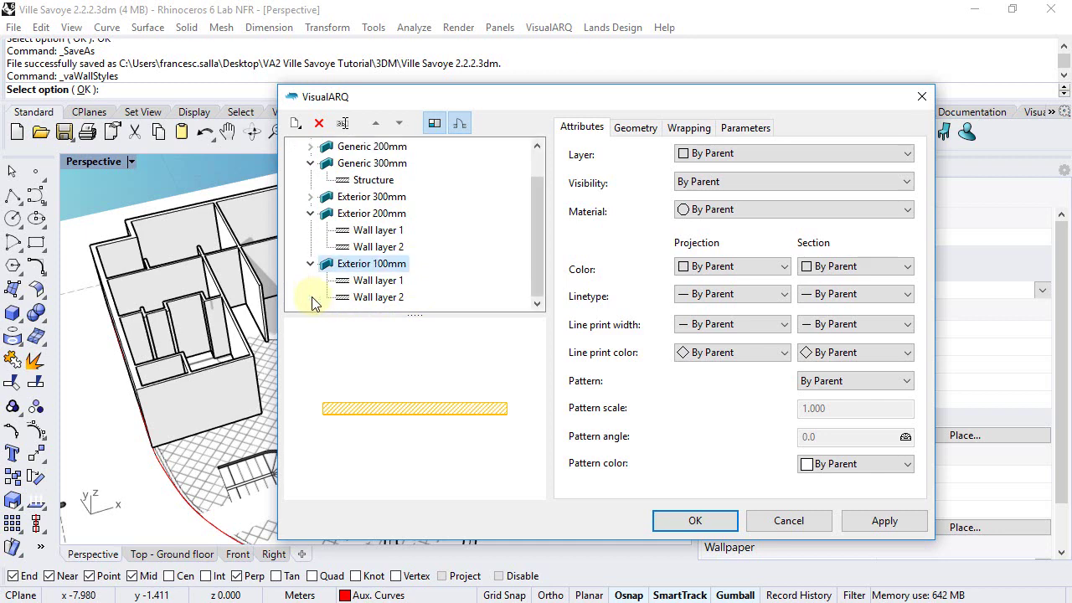
left_click(379, 288)
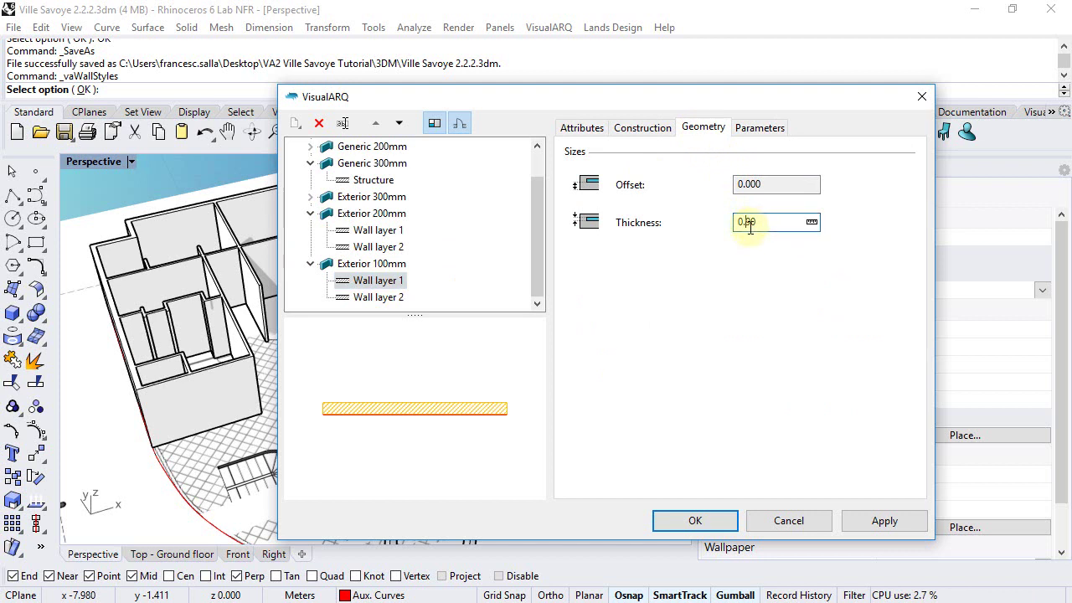
type("0")
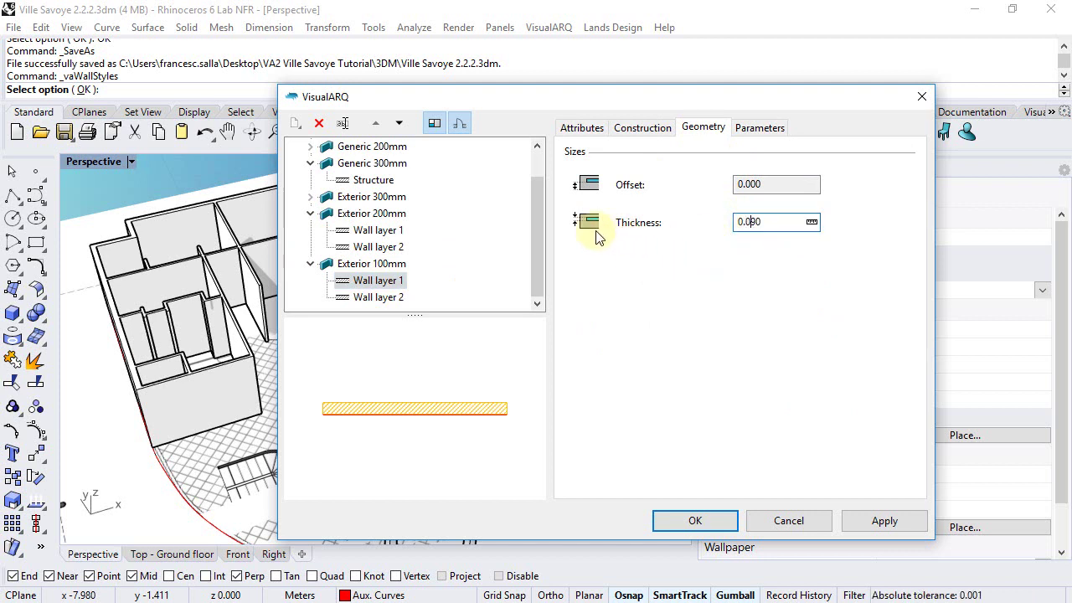
left_click(310, 265)
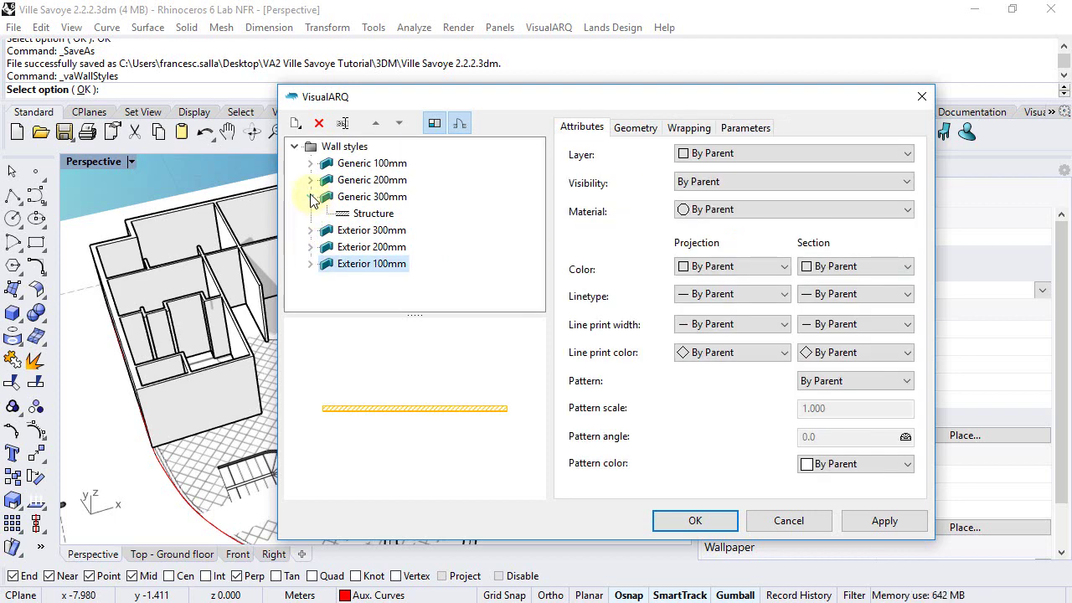
left_click(311, 196)
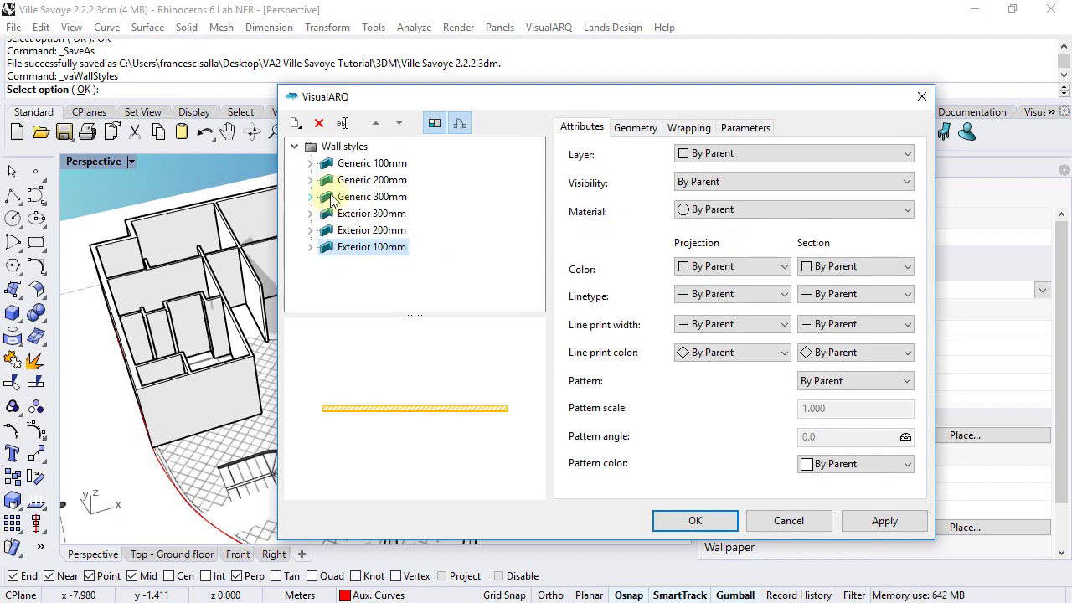
left_click(696, 520)
Select the connected exterior walls around the building's perimeter and change their style to Exterior 200mm
right_click_drag(589, 391, 466, 381)
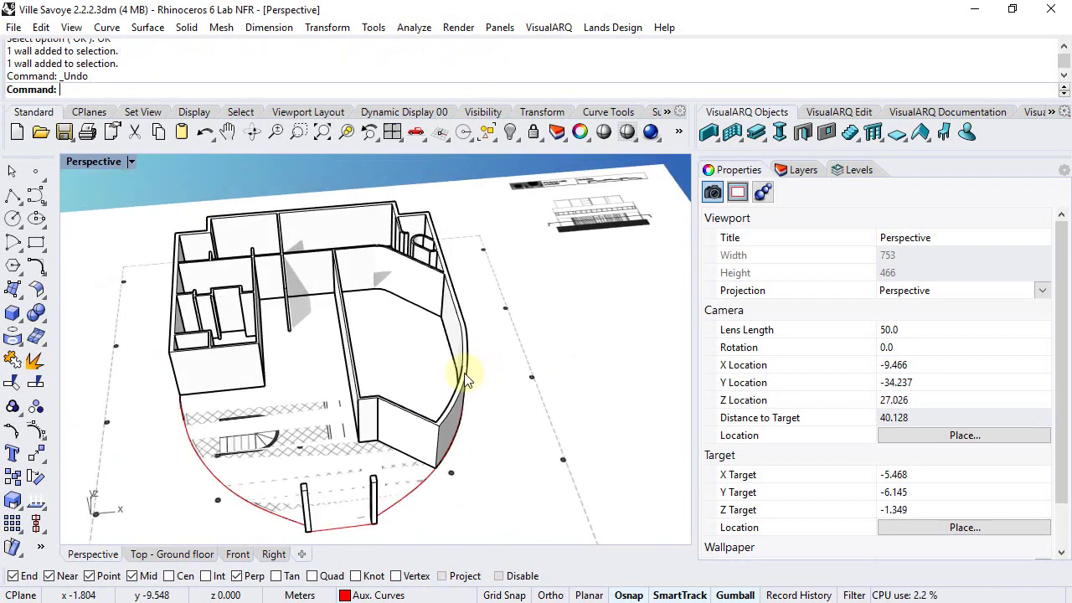
left_click(462, 381)
left_click(459, 352)
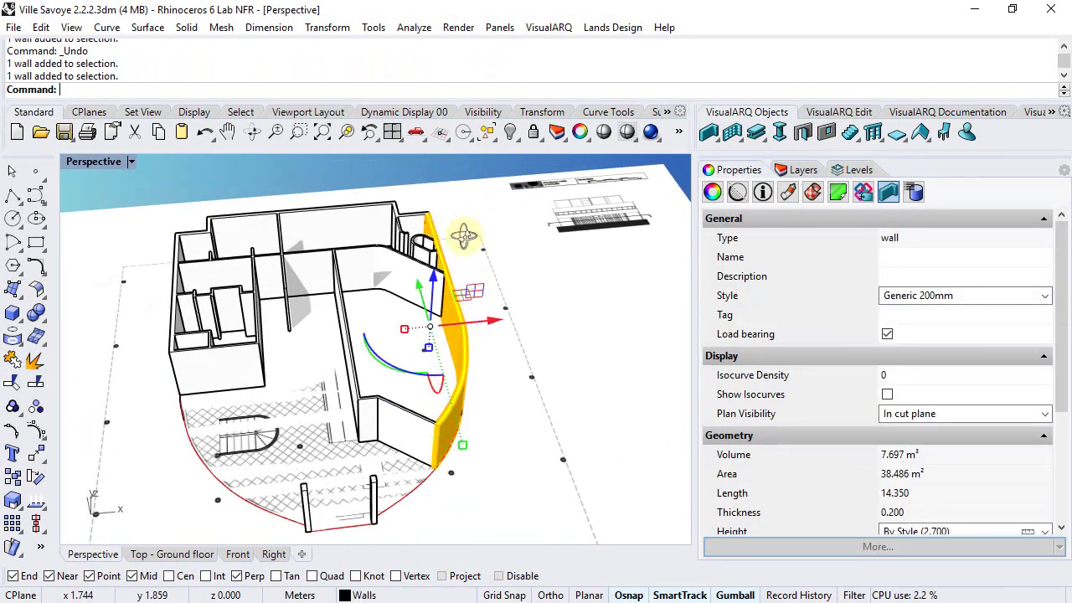
scroll(429, 222, "up", 3)
left_click(429, 221)
left_click(347, 195)
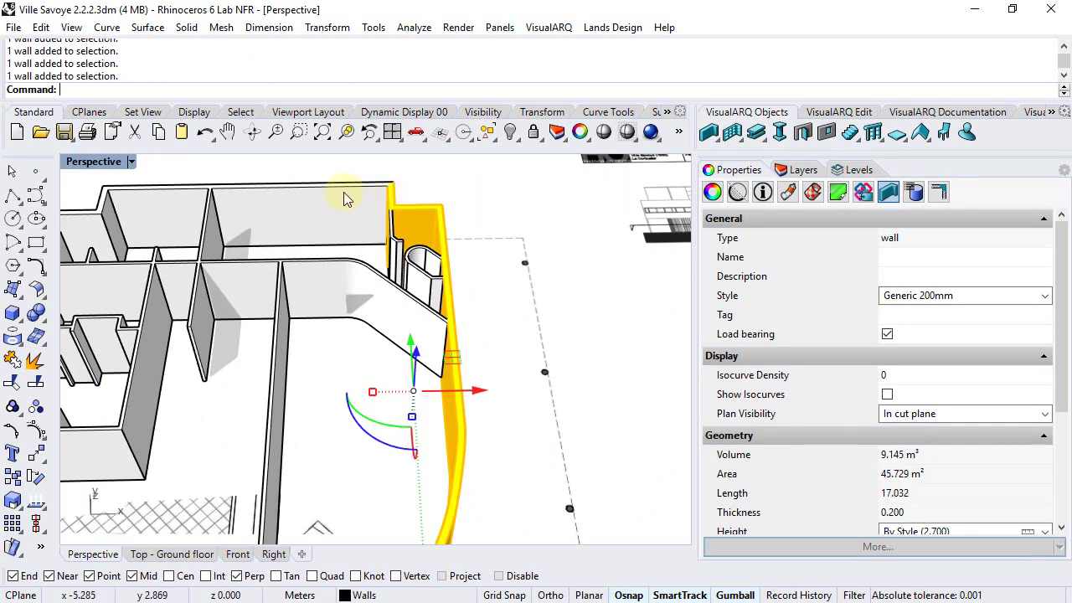
left_click(130, 223)
left_click(116, 225)
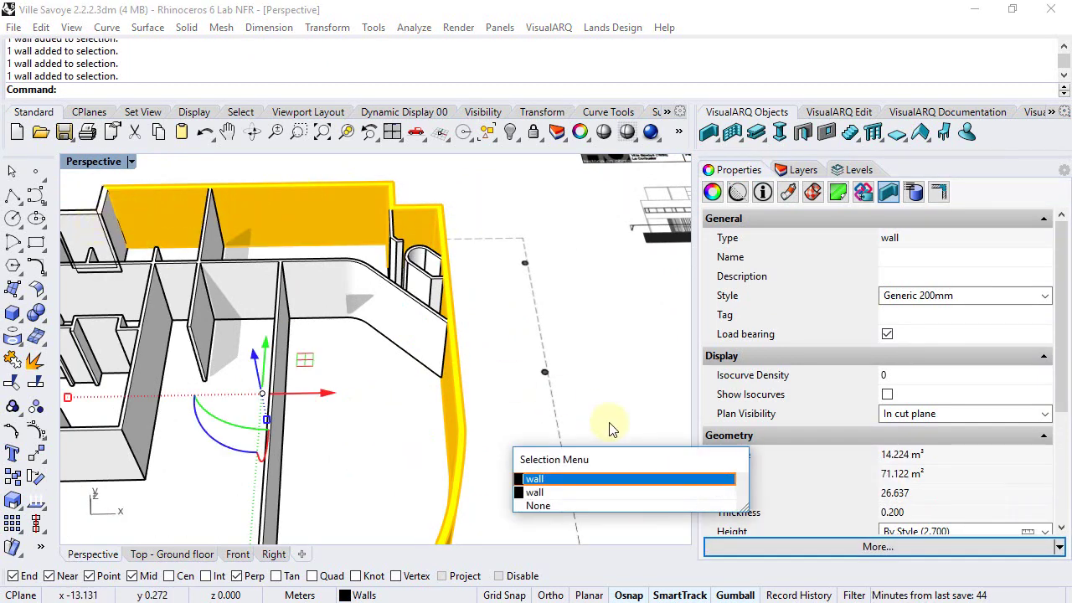
left_click(562, 481)
right_click_drag(562, 481, 228, 223)
left_click(171, 265)
right_click_drag(198, 304, 360, 343)
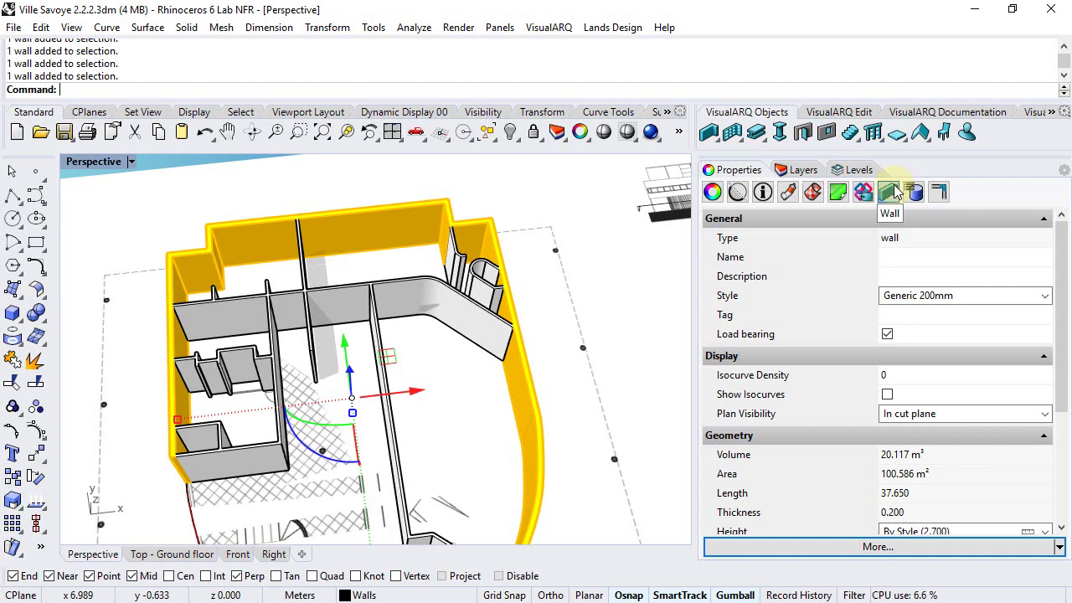
left_click(1043, 296)
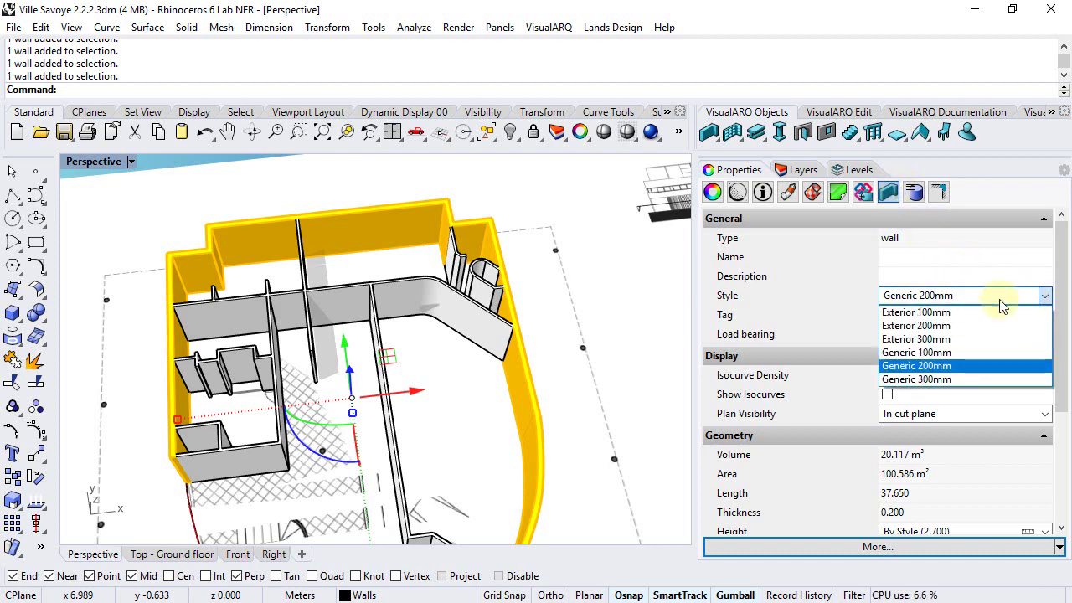
left_click(927, 326)
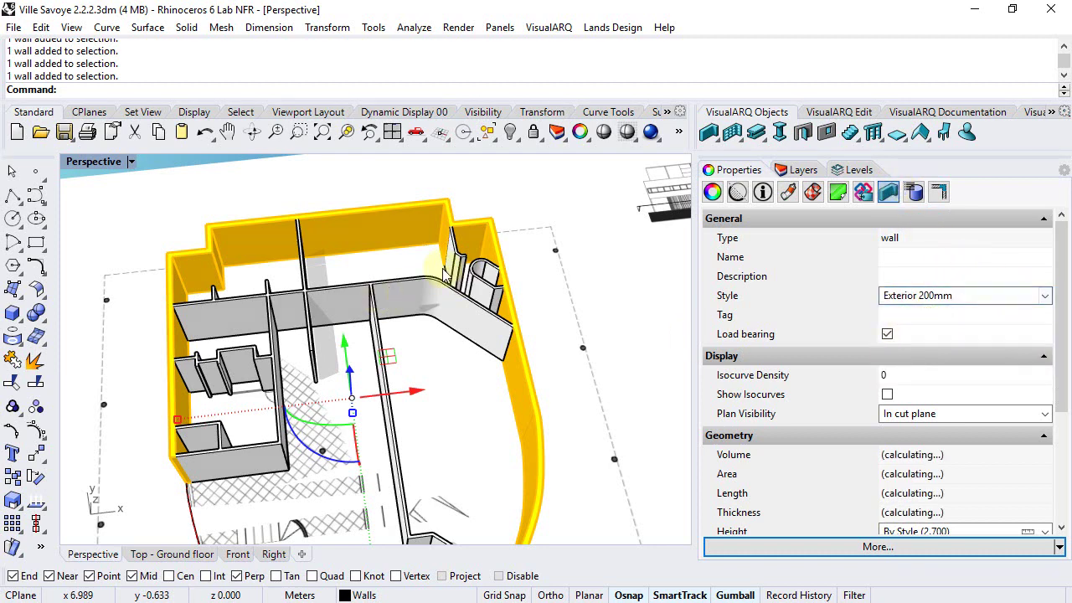
Examine the layer orientation and corner joints of the exterior walls around the perimeter in the Top - Ground floor view, and clear the selection
left_click(139, 557)
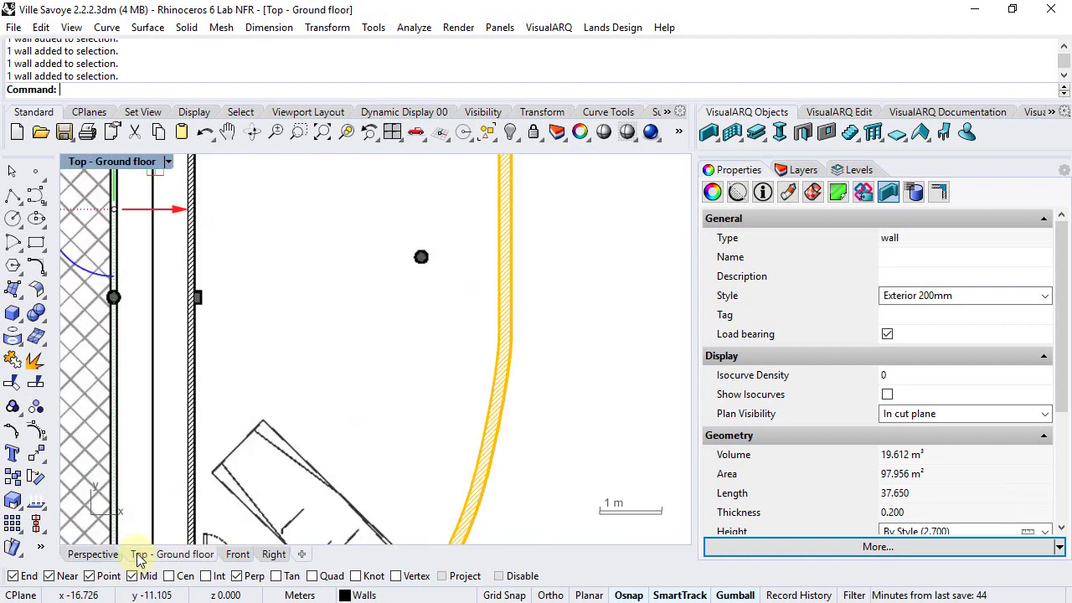
scroll(423, 387, "up", 6)
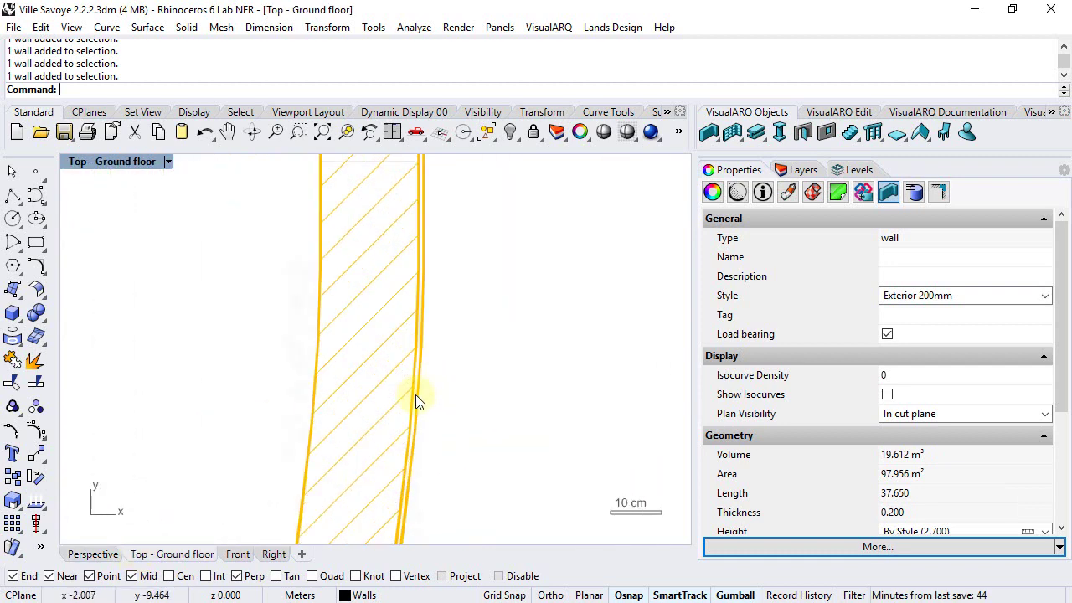
scroll(416, 390, "down", 2)
scroll(414, 384, "down", 2)
scroll(411, 359, "up", 1)
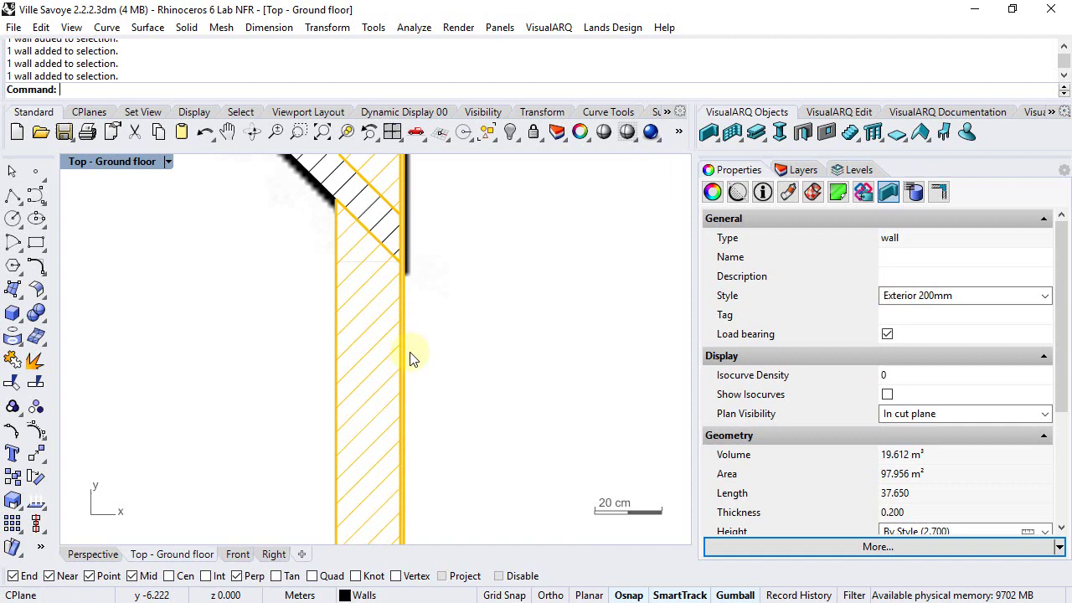
scroll(409, 379, "down", 1)
scroll(409, 379, "down", 1)
scroll(341, 232, "up", 1)
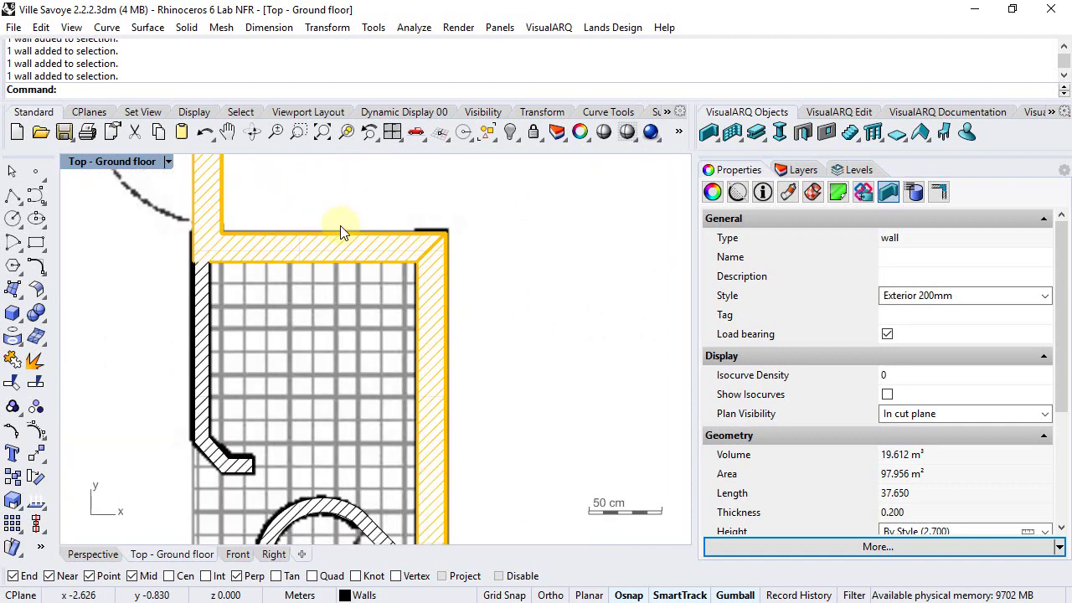
right_click_drag(342, 232, 287, 257)
scroll(376, 296, "down", 3)
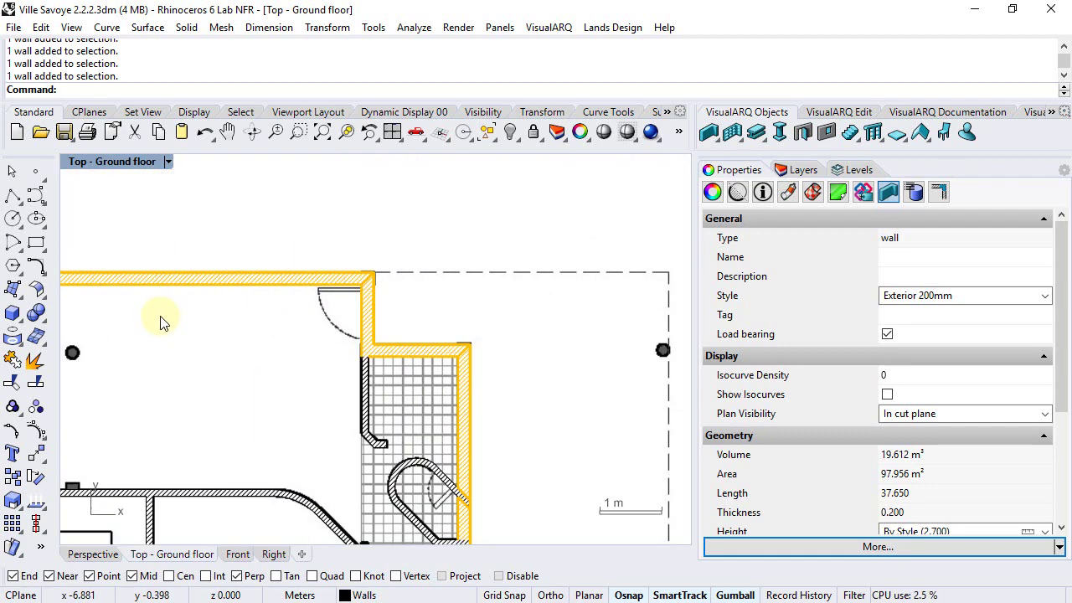
scroll(343, 294, "up", 5)
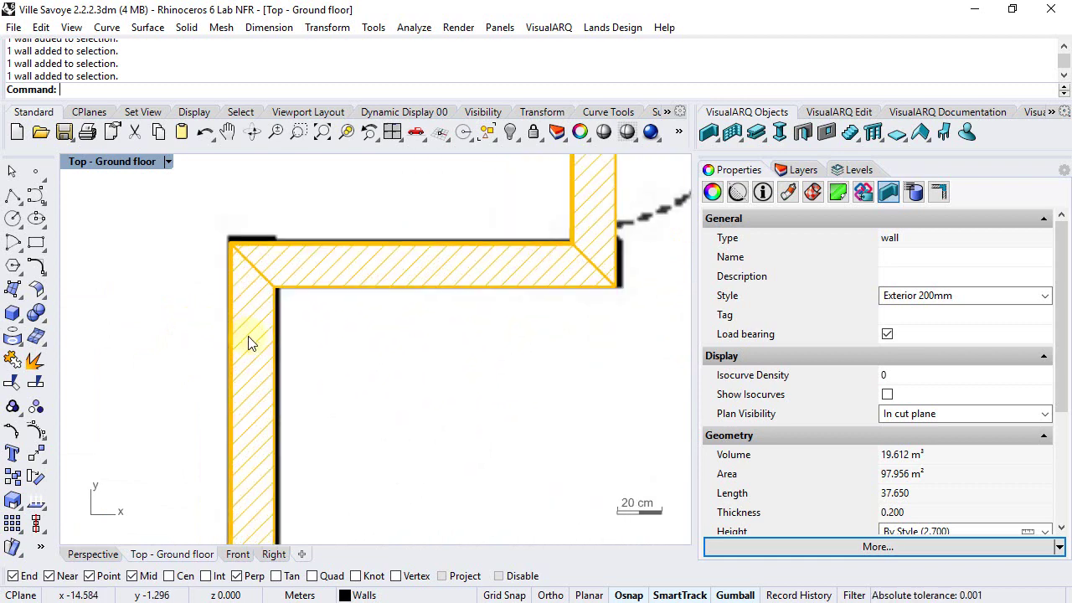
scroll(261, 380, "down", 1)
scroll(260, 380, "down", 2)
right_click_drag(299, 294, 288, 335)
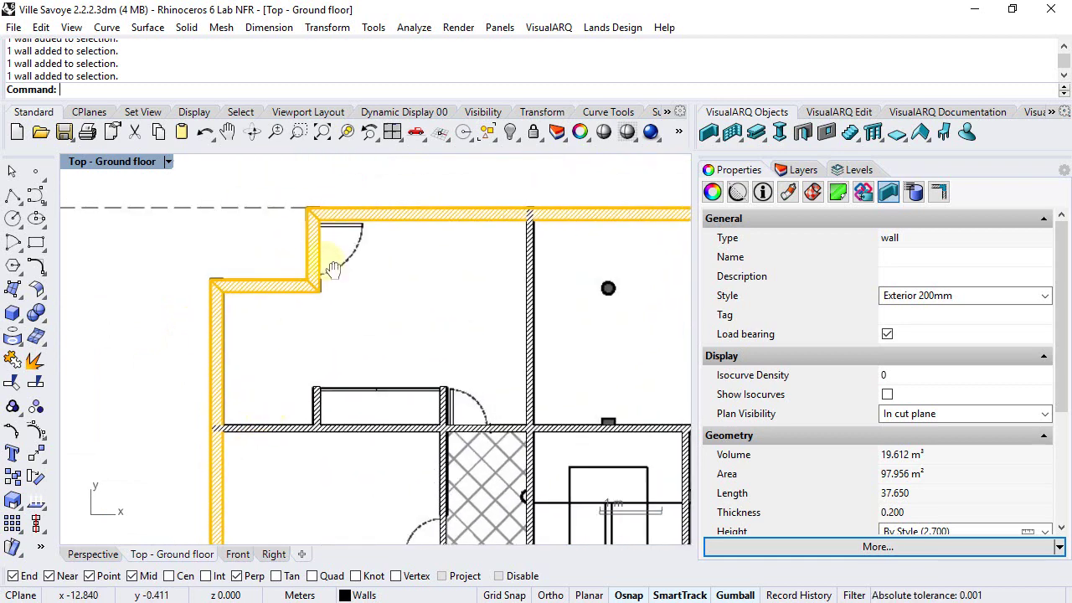
scroll(352, 398, "up", 2)
key("Escape")
Flip the short exterior wall beside the door at the building's upper-left corner to reverse its layer sides
scroll(251, 287, "up", 2)
scroll(268, 343, "down", 1)
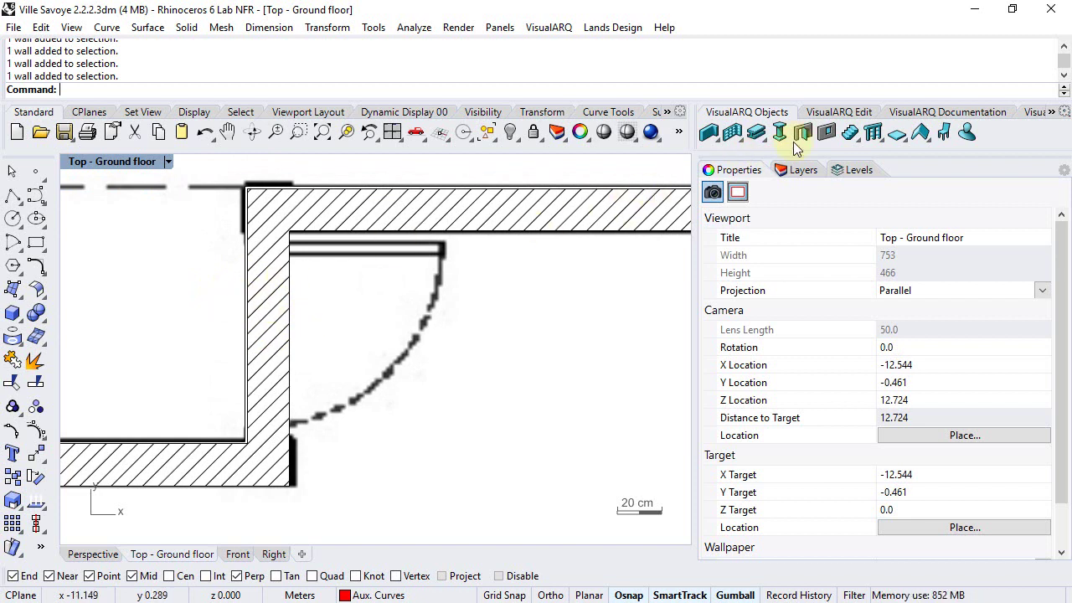
left_click(839, 112)
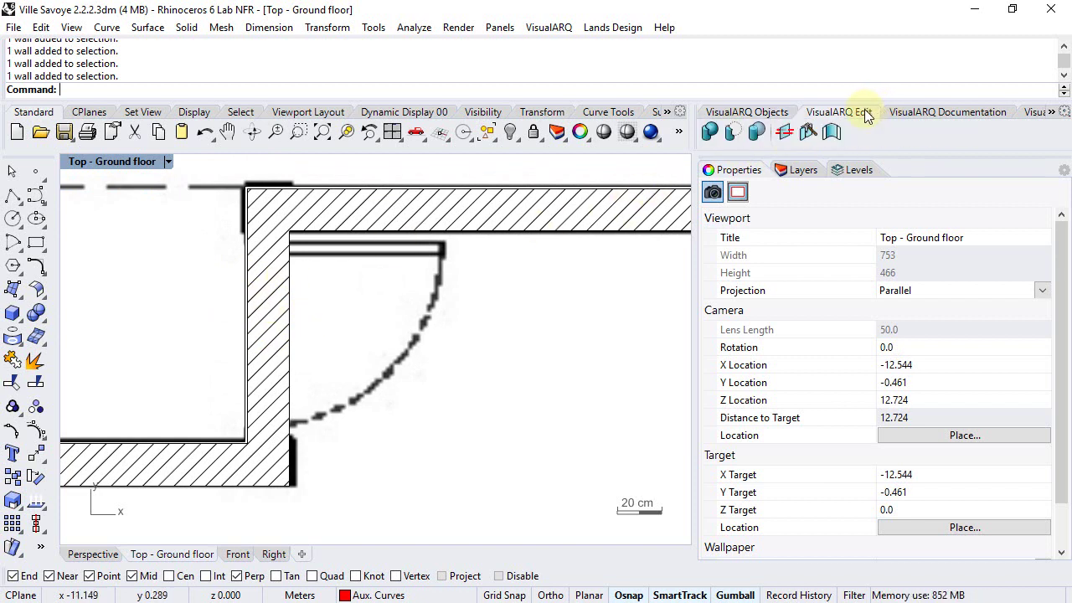
left_click(783, 132)
left_click(283, 314)
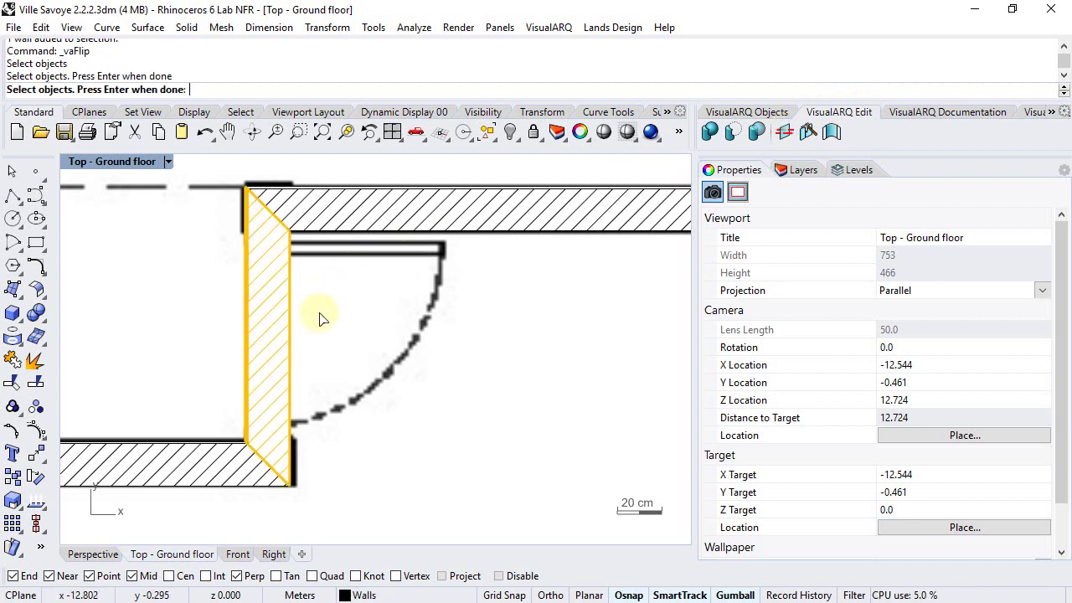
key("Return")
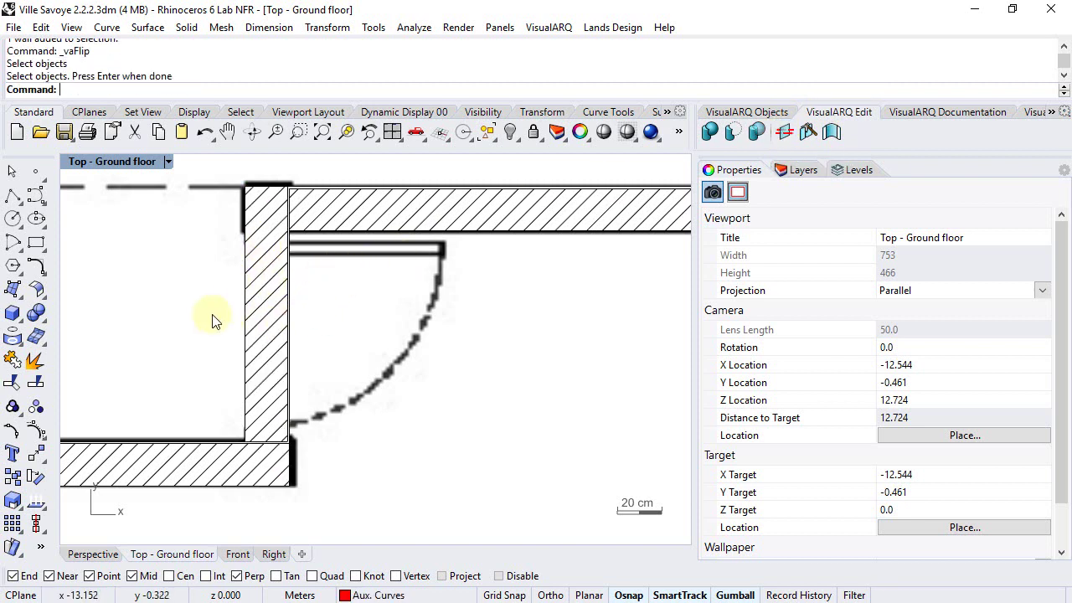
Flip the same short wall by the door a second time to restore its original layer orientation
left_click(784, 132)
left_click(282, 304)
key("Return")
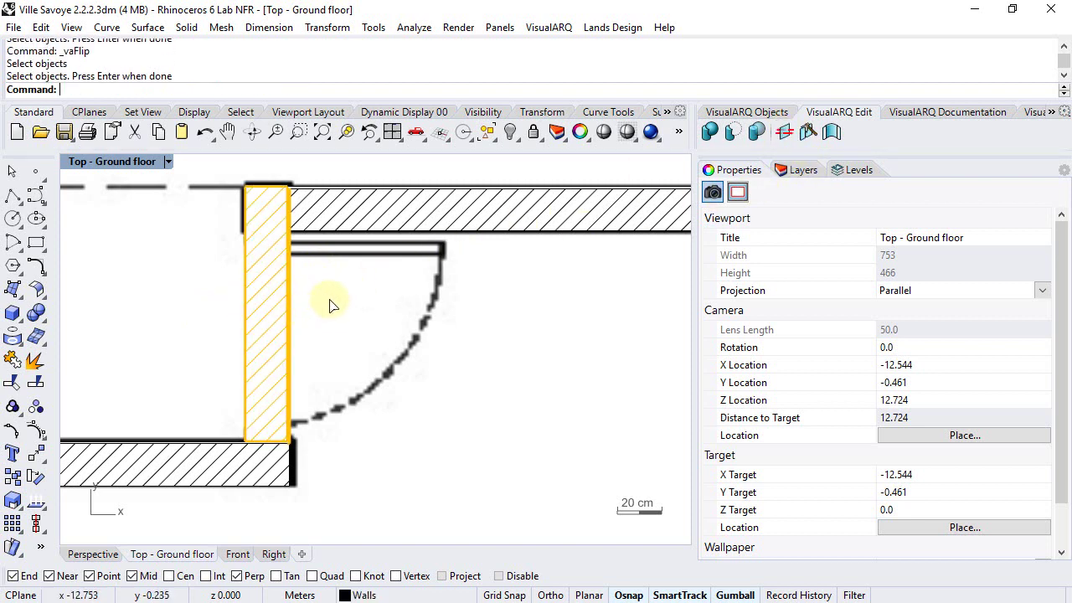